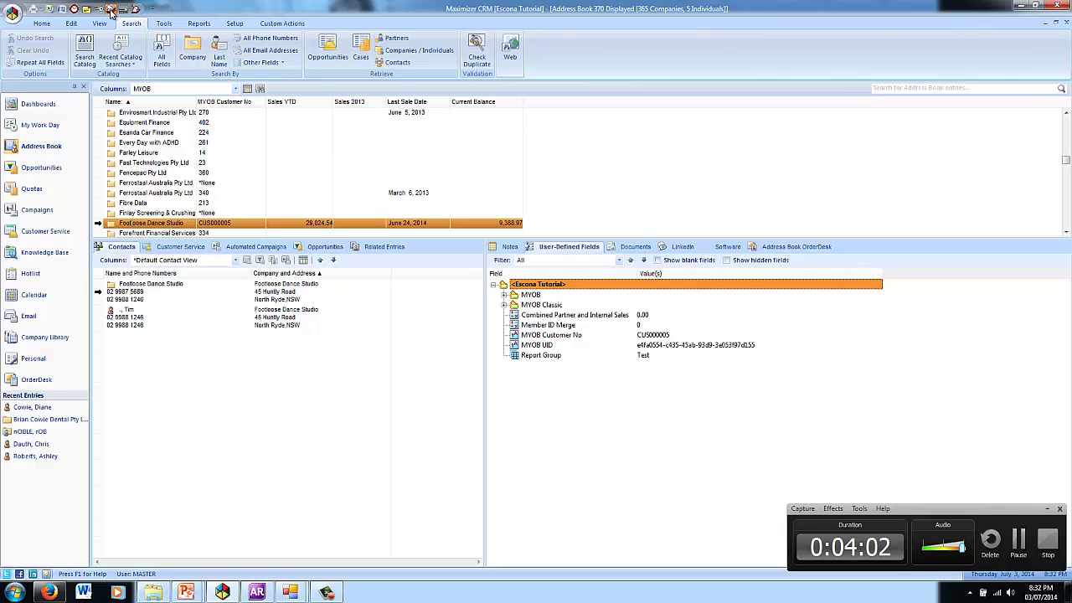
- Open the MYOB card details for Footloose Dance Studio and review its list of MYOB addresses
click(111, 11)
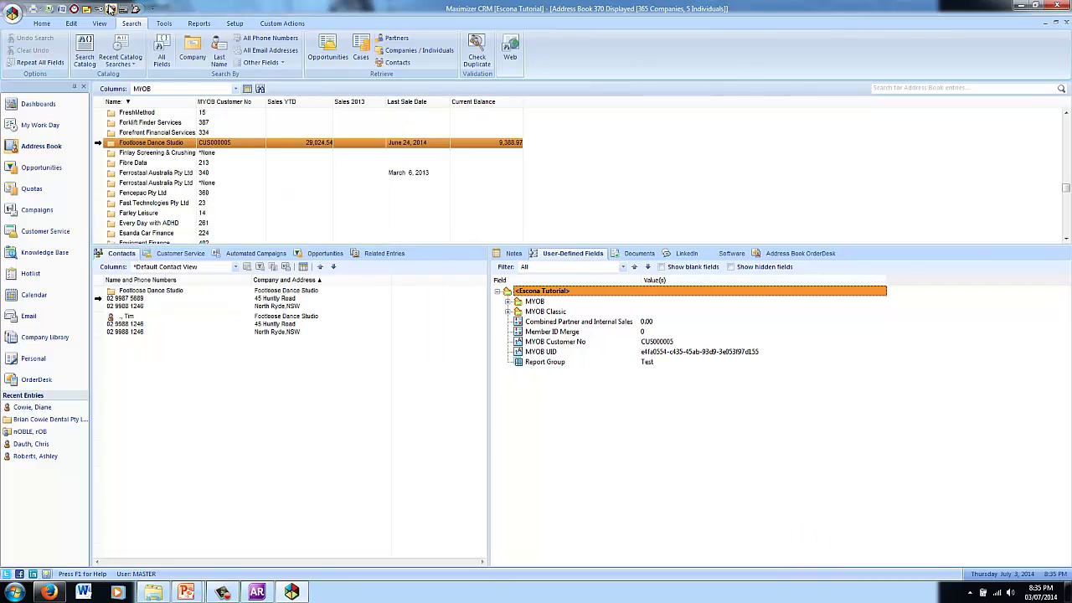
click(111, 9)
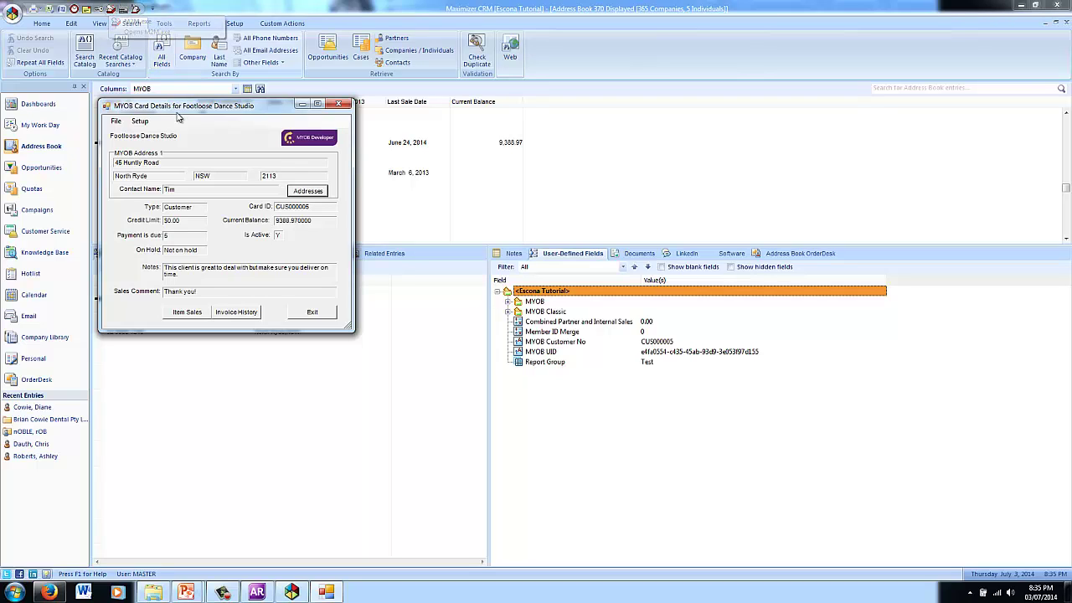
click(308, 191)
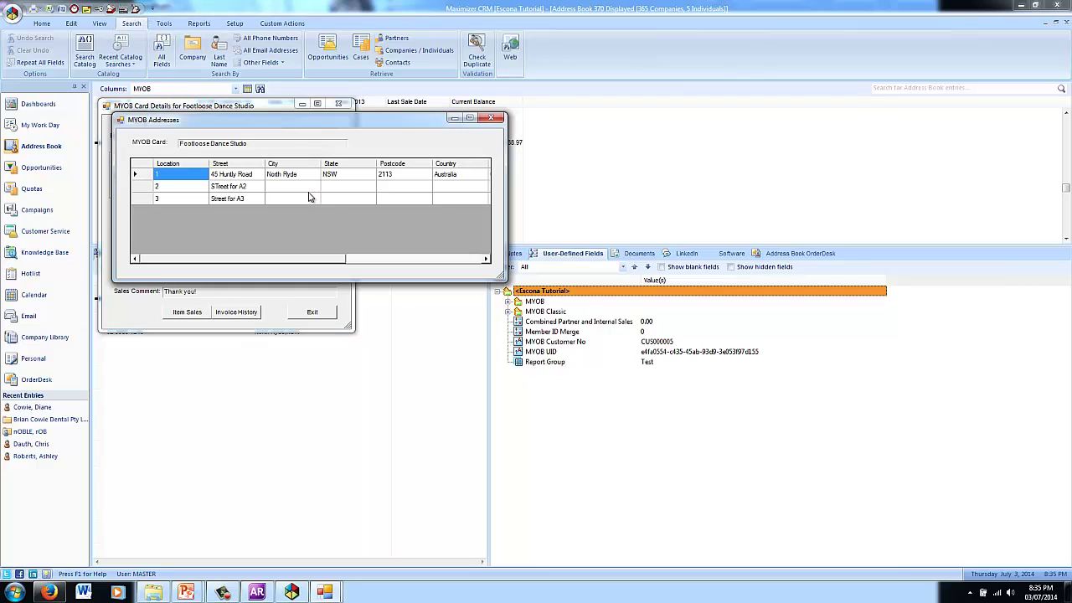
click(503, 110)
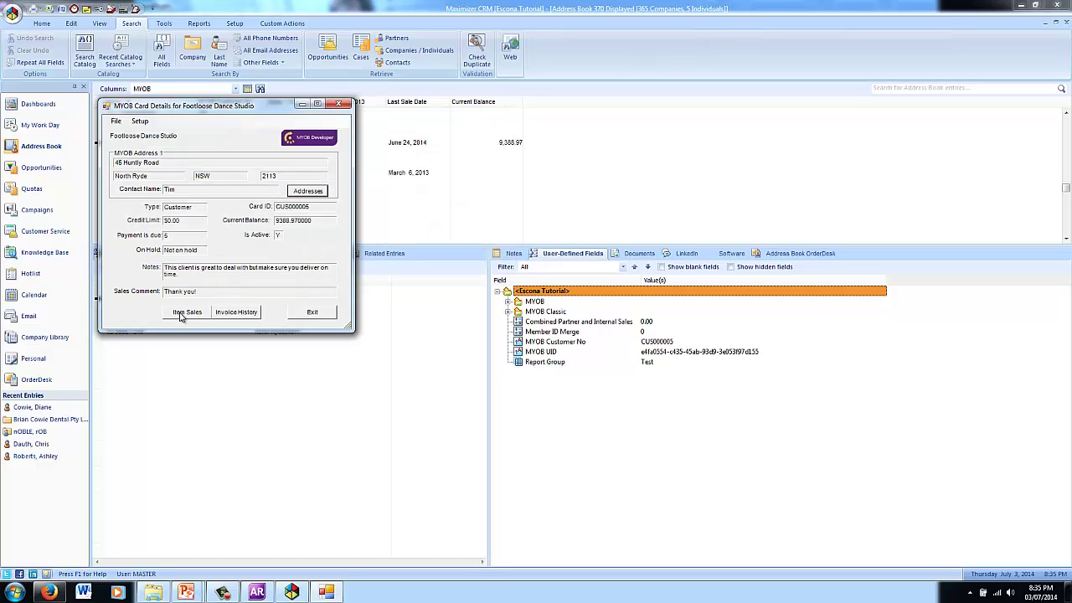
- Review the item sales transactions on the Footloose Dance Studio MYOB card and close them
click(179, 313)
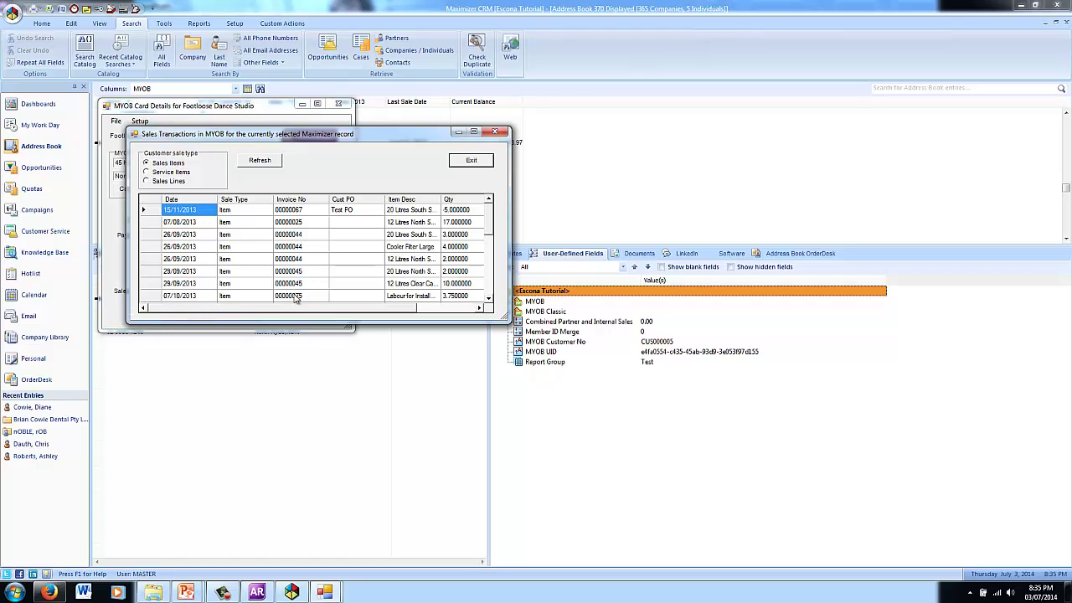
mouse_move(293, 311)
mouse_down()
mouse_move(358, 312)
mouse_move(277, 314)
mouse_up()
click(481, 162)
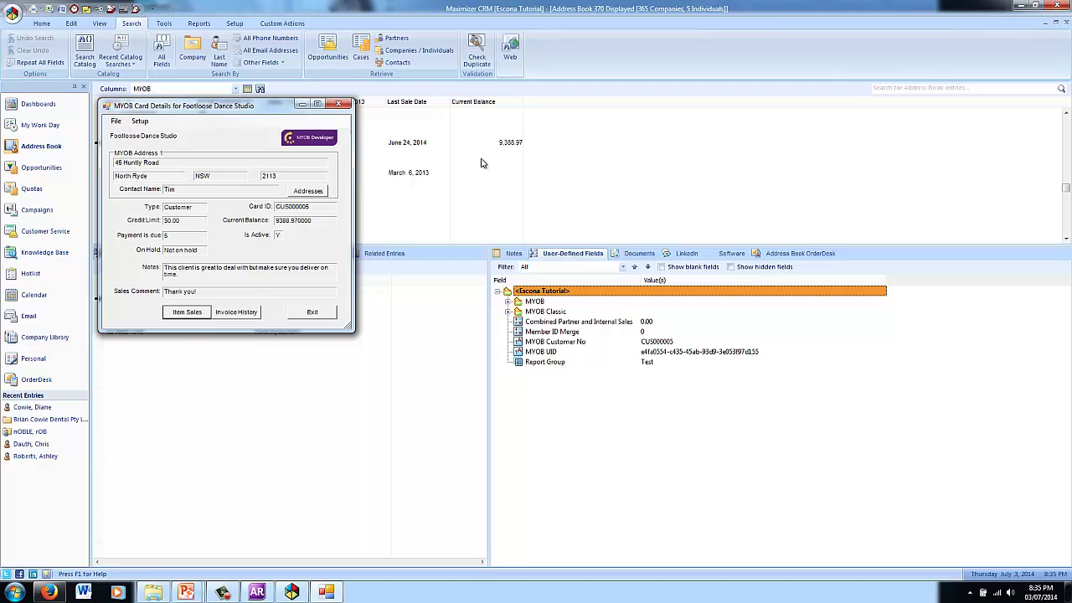
- In the invoice history of Footloose Dance Studio, view the invoice details of the first transaction with the 7027.44 subtotal
click(248, 312)
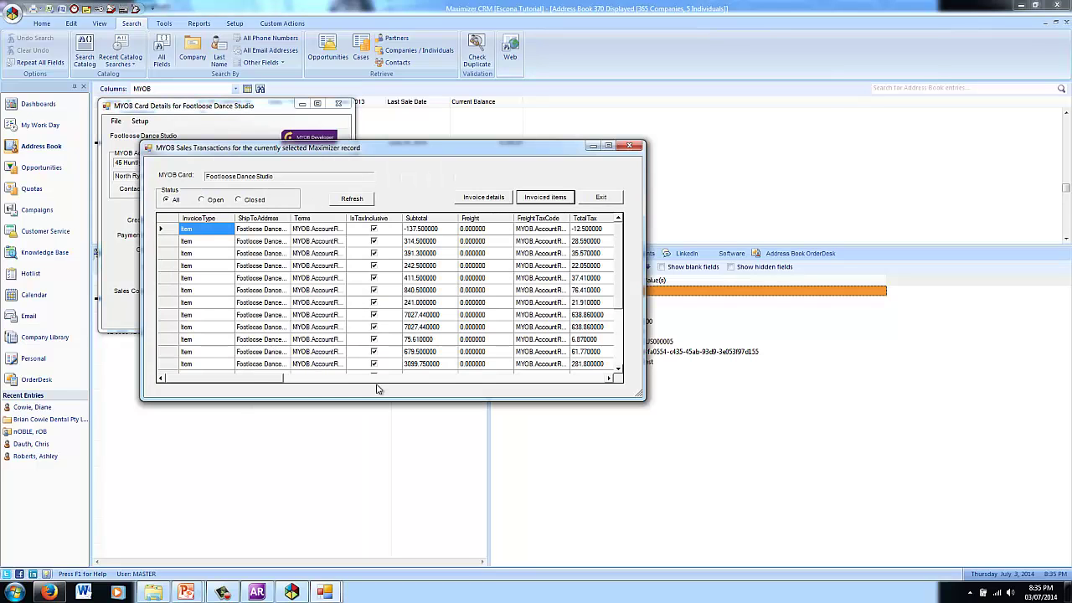
drag(266, 381, 208, 377)
click(171, 315)
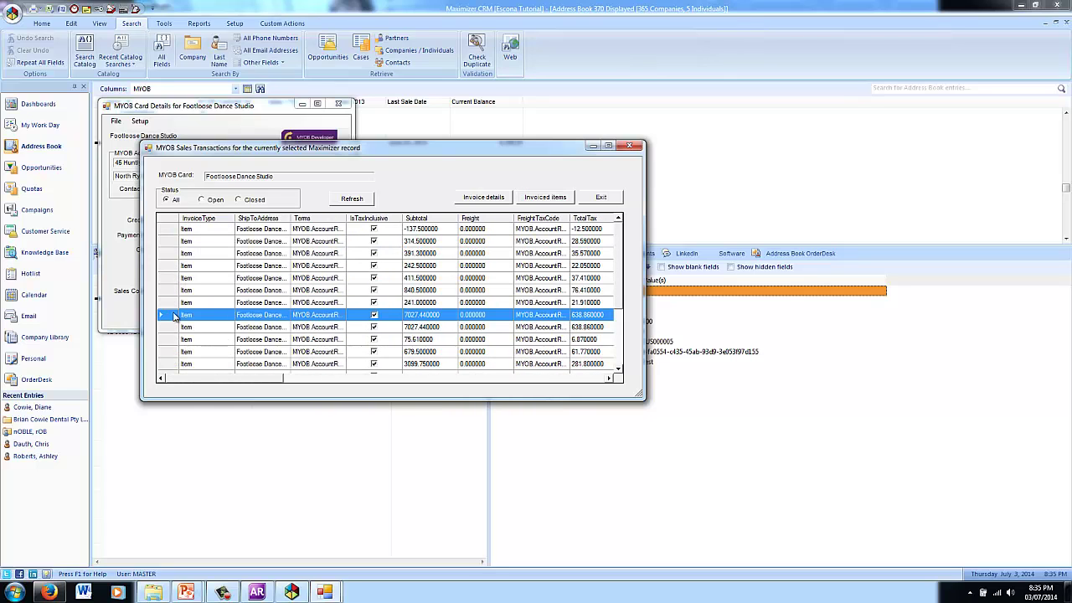
click(482, 197)
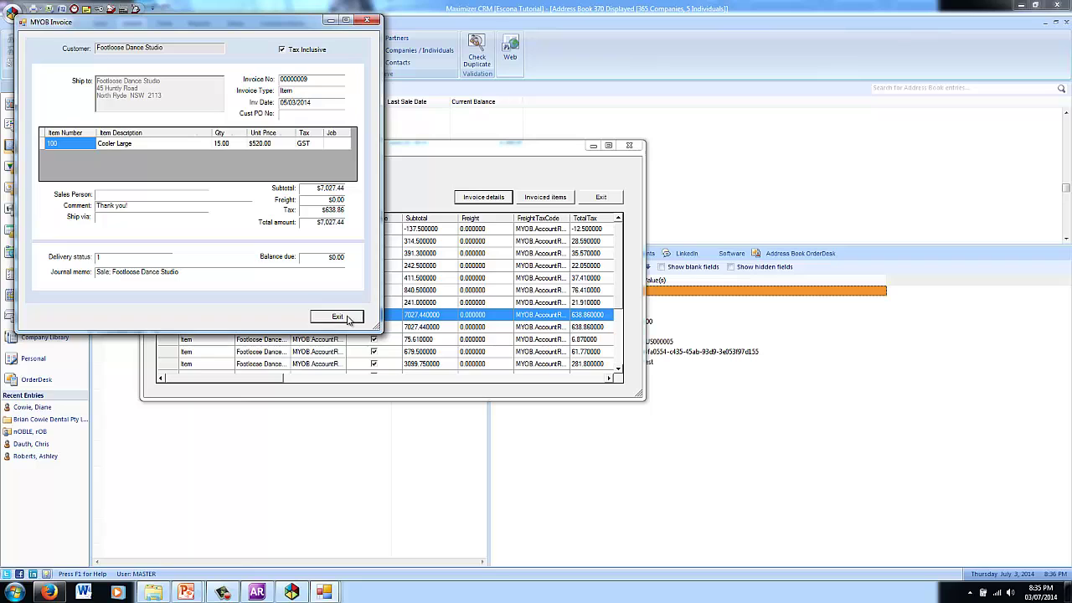
click(149, 145)
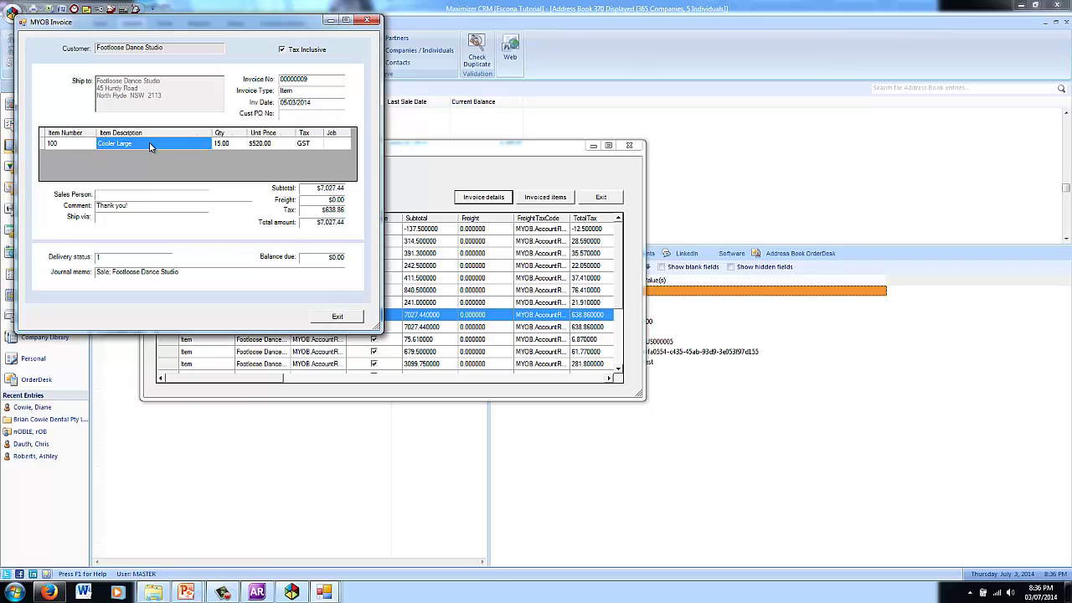
click(261, 145)
click(355, 315)
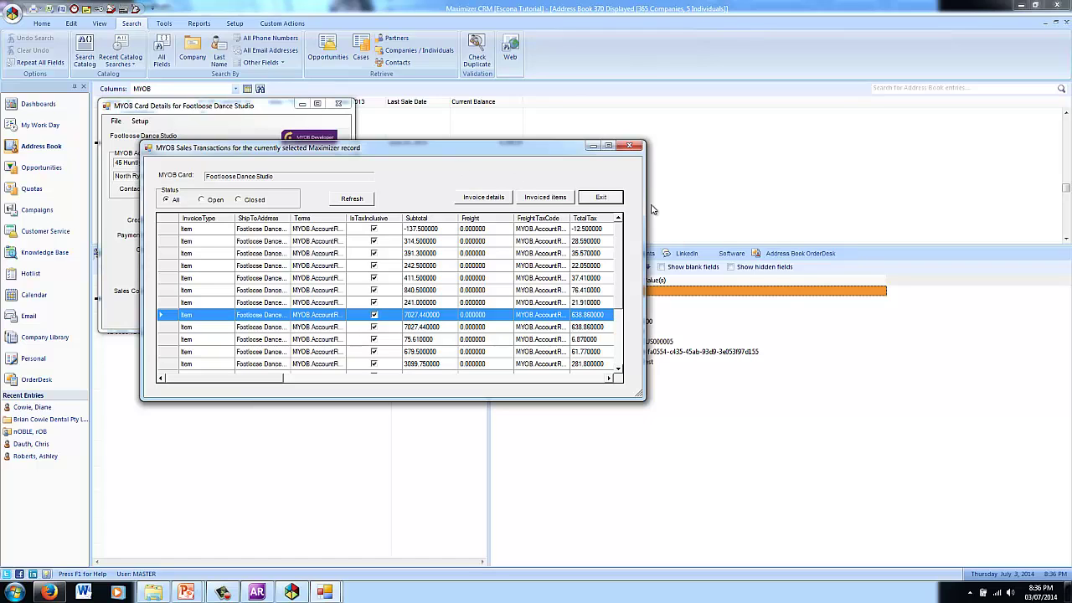
- Close the invoice history and MYOB card, and expand the MYOB group in Footloose Dance Studio's user-defined fields
click(599, 198)
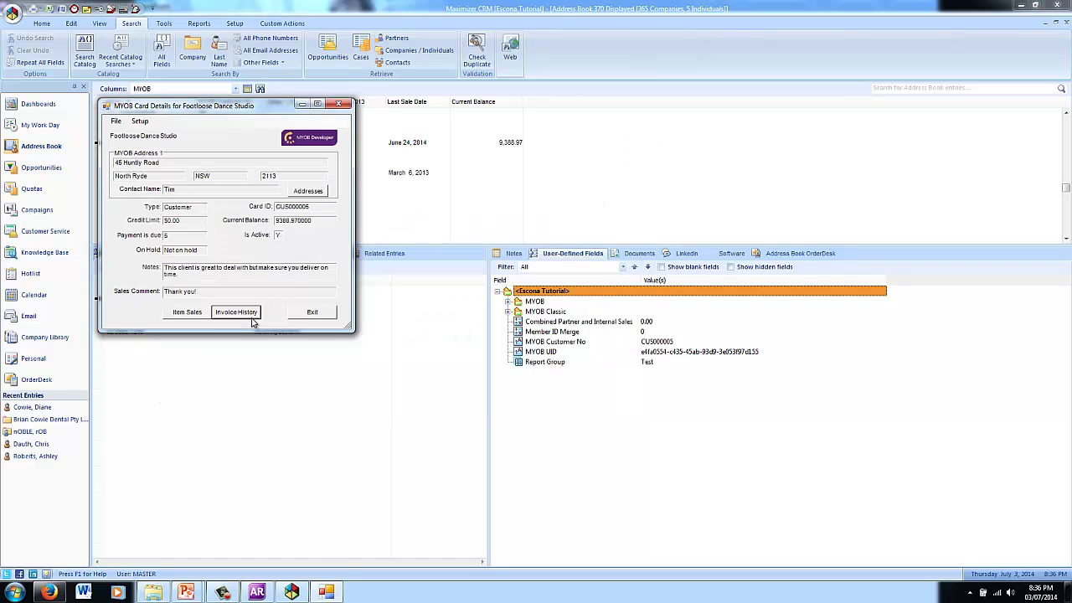
click(311, 314)
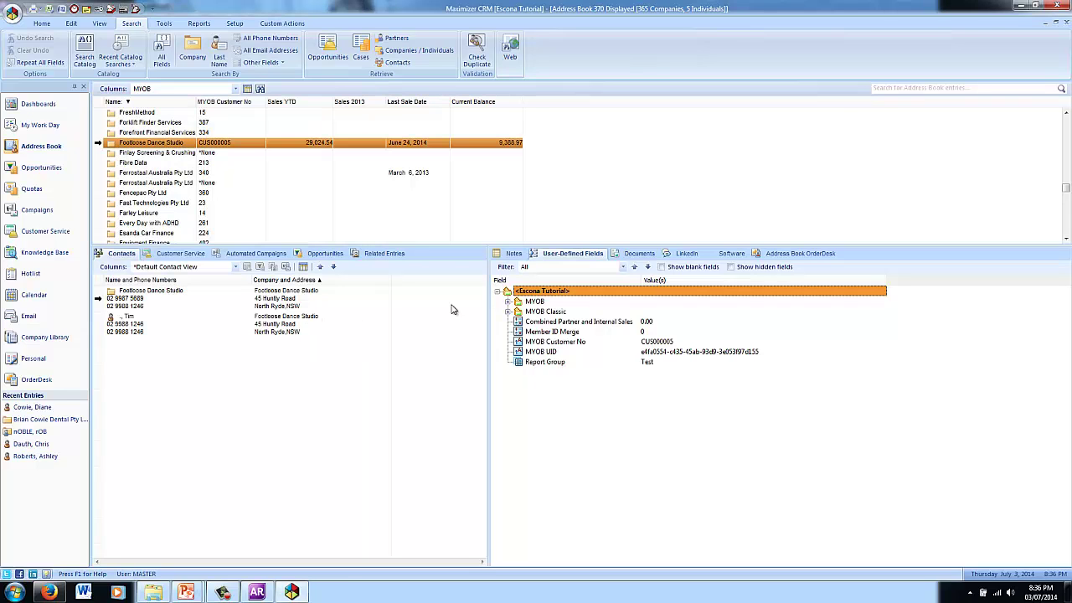
click(507, 303)
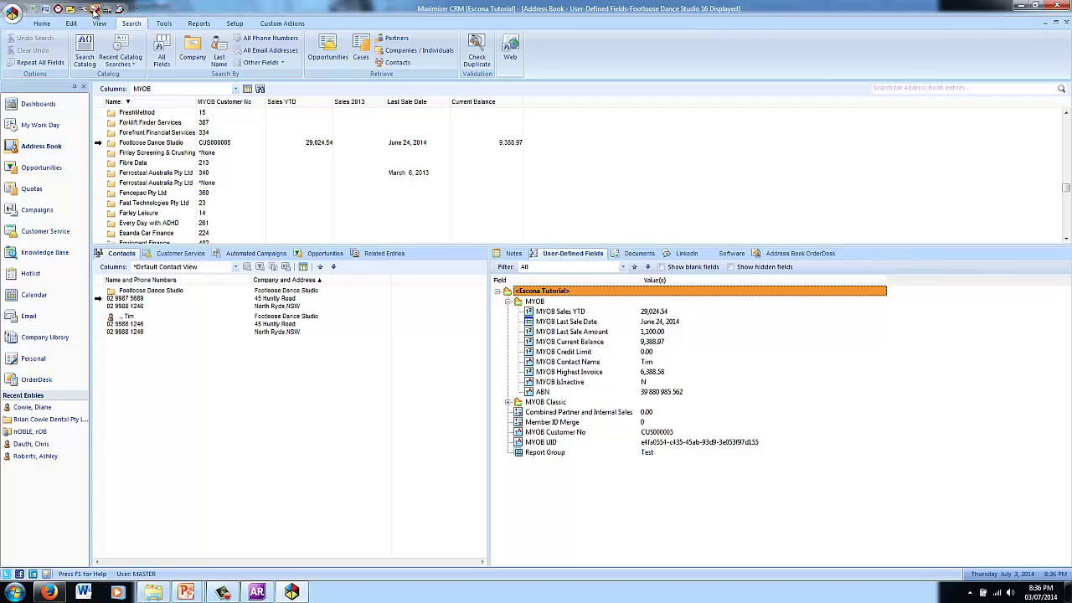
- In the MYOB import settings, set the unmatched record option to Add all unmatched and exit
click(95, 10)
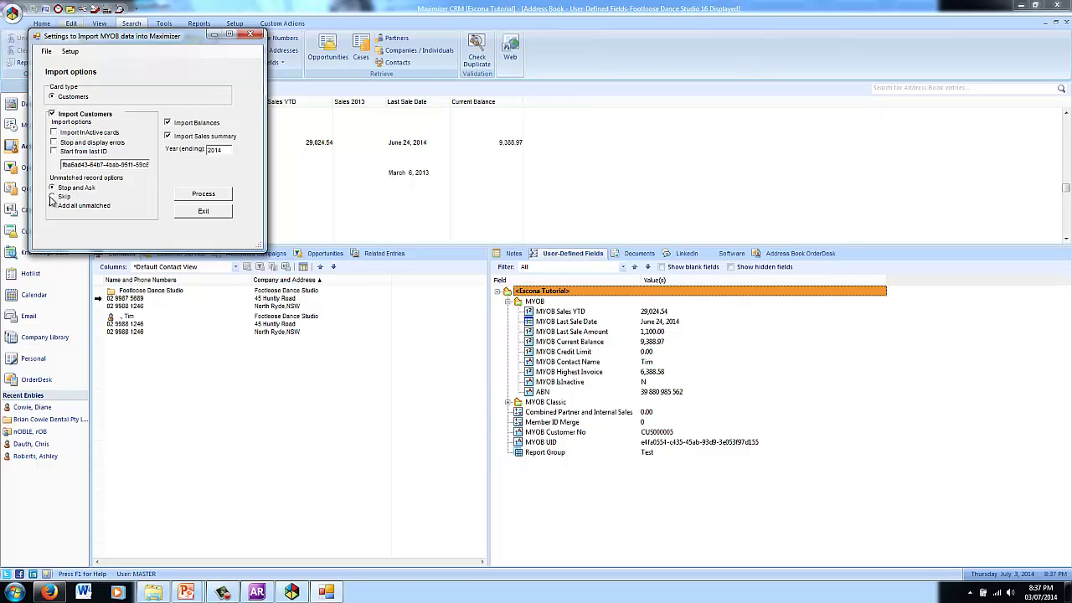
click(52, 206)
click(210, 216)
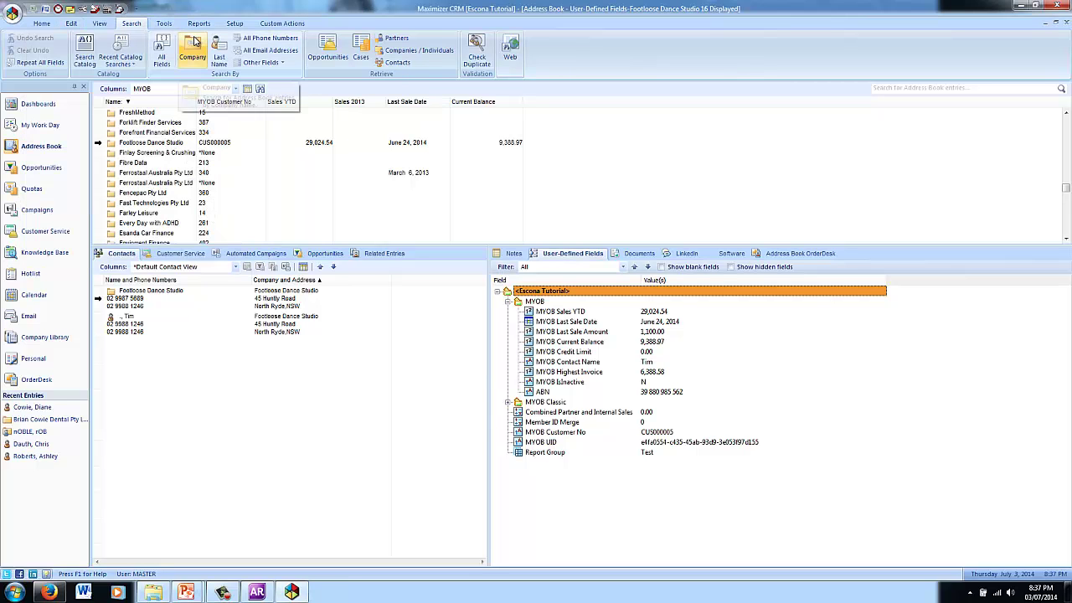
- Search the address book by company name for the "island w" entry
click(192, 46)
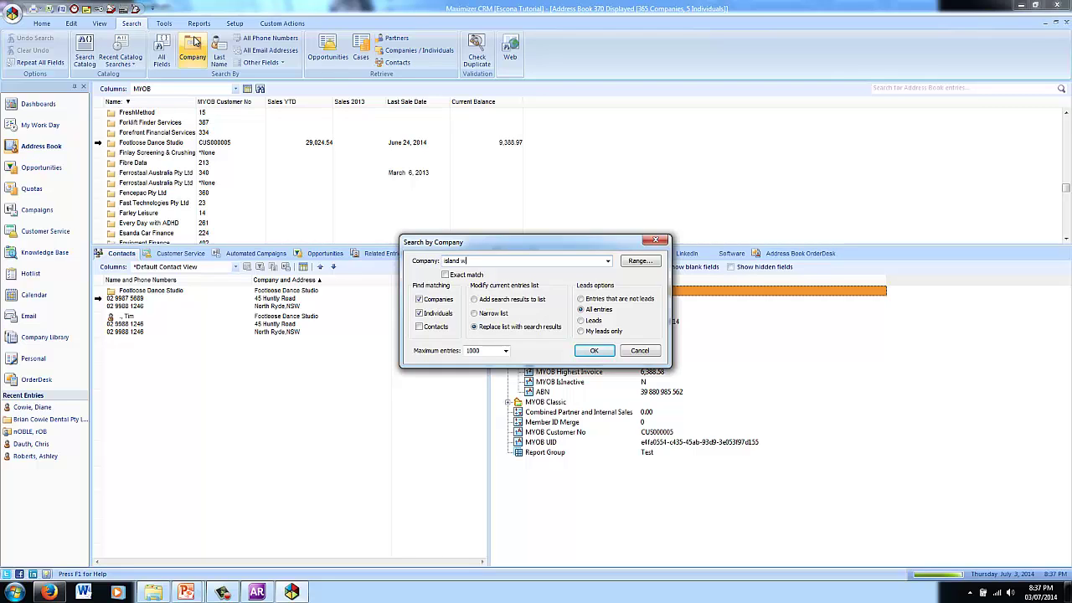
key(Return)
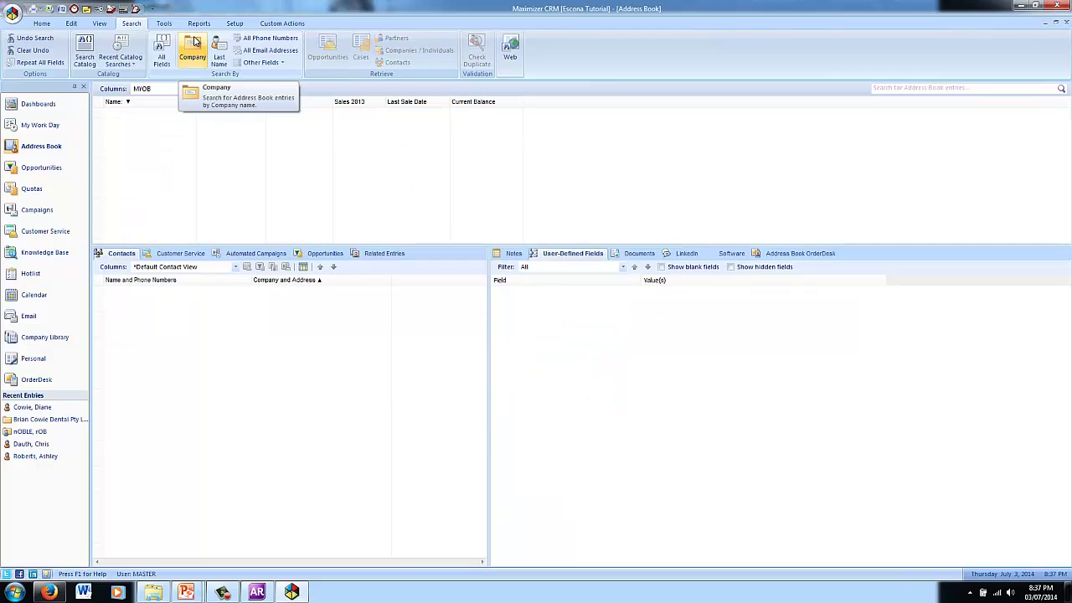
- Switch to MYOB AccountRight and search its cards list for "island"
click(256, 592)
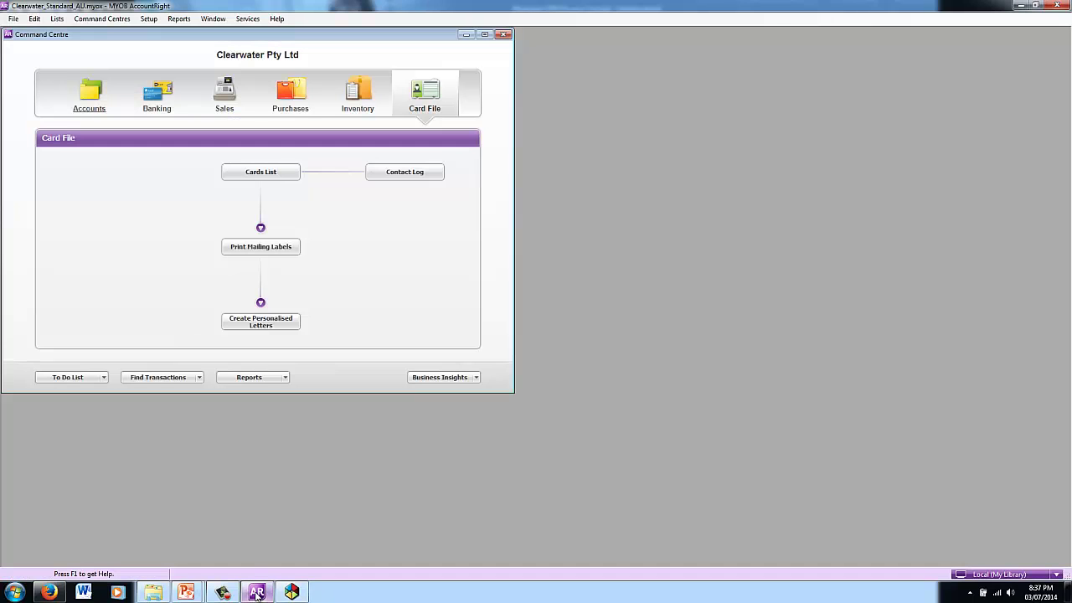
click(288, 171)
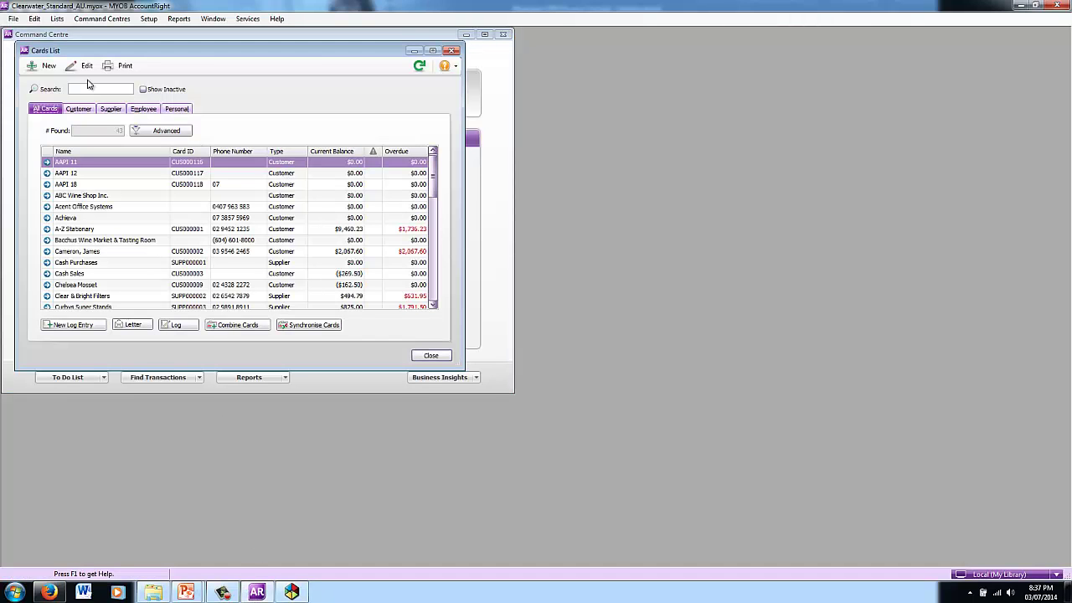
click(87, 87)
text(island)
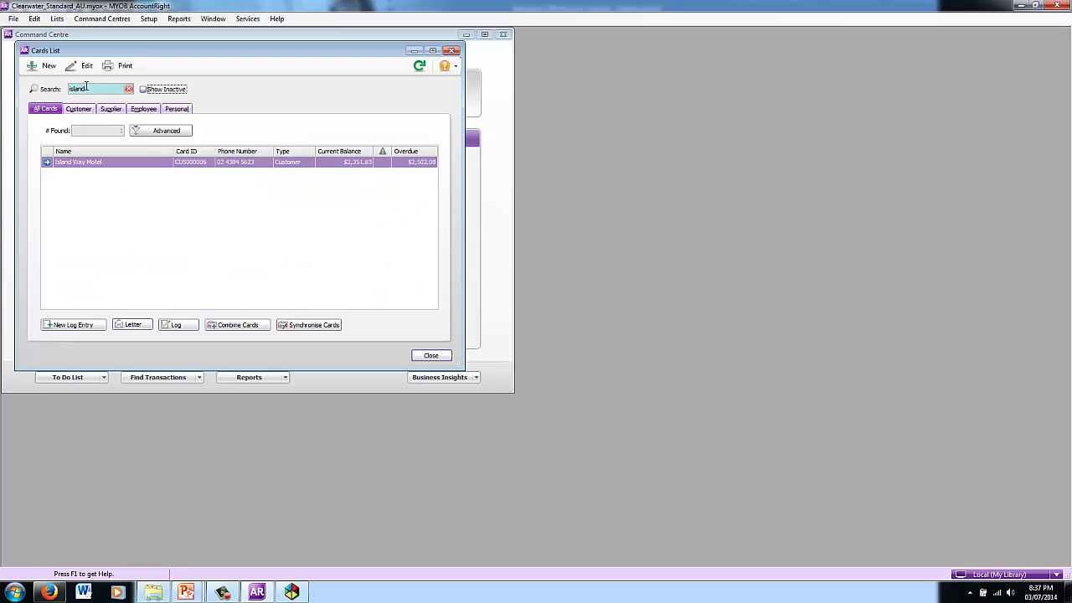
- Switch back to Maximizer CRM and run the MYOB customer import with balances and the 2014 sales summary
click(291, 592)
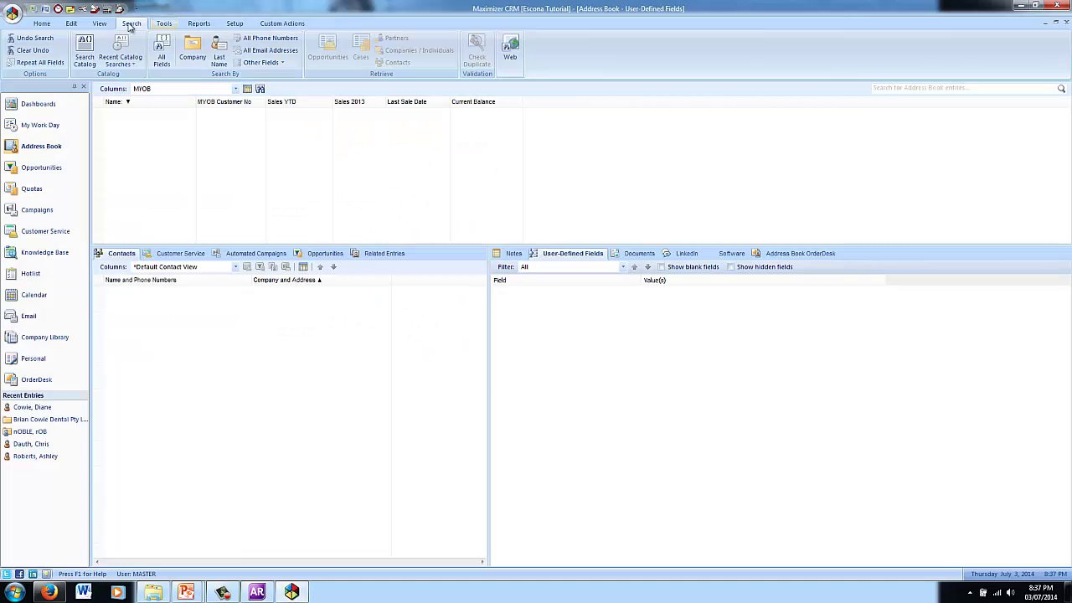
click(95, 9)
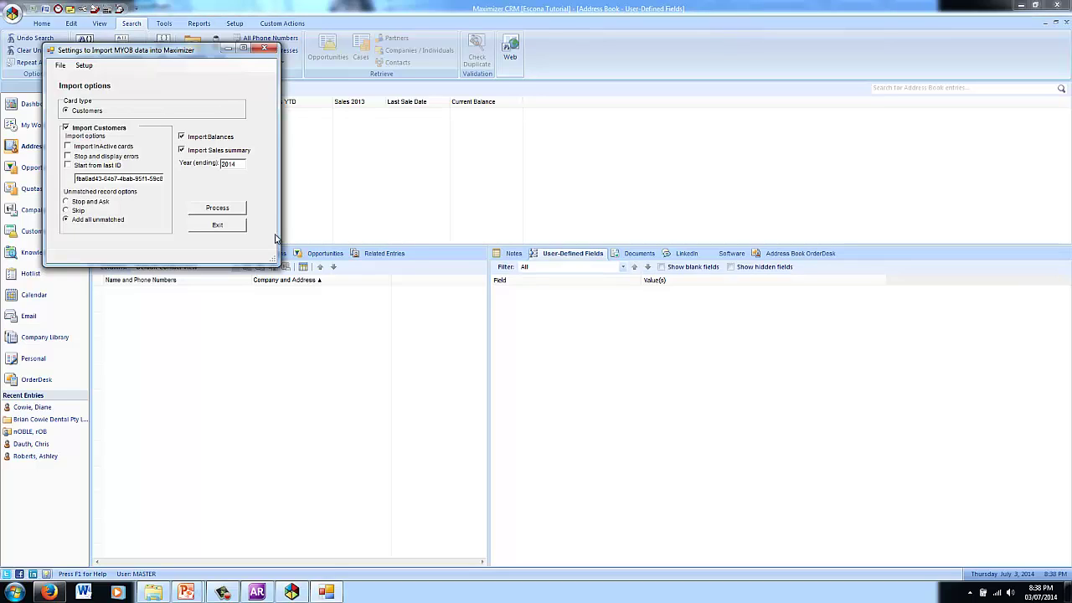
click(218, 208)
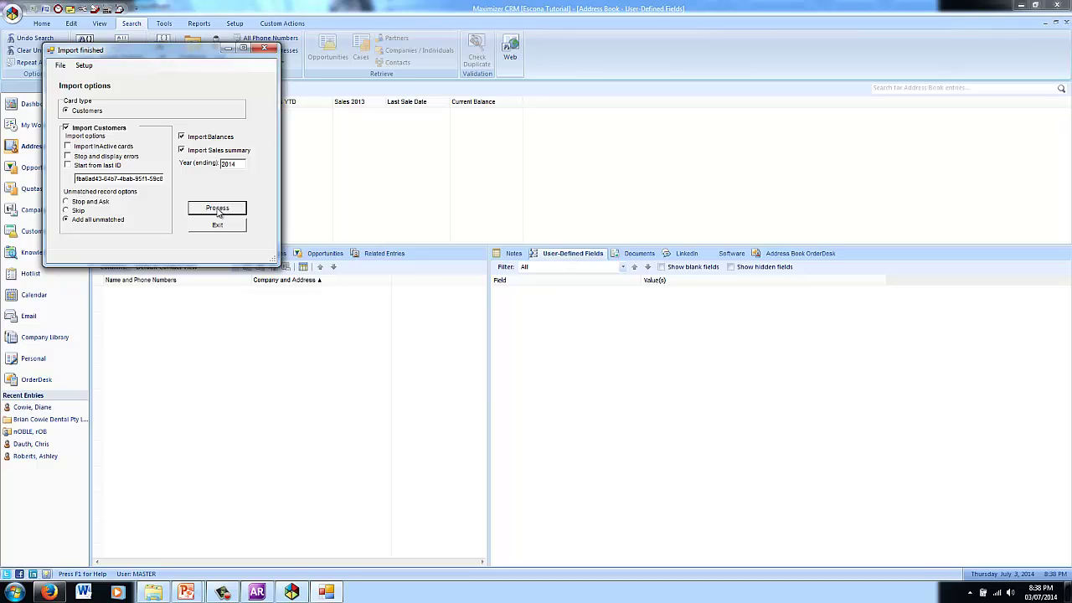
click(201, 228)
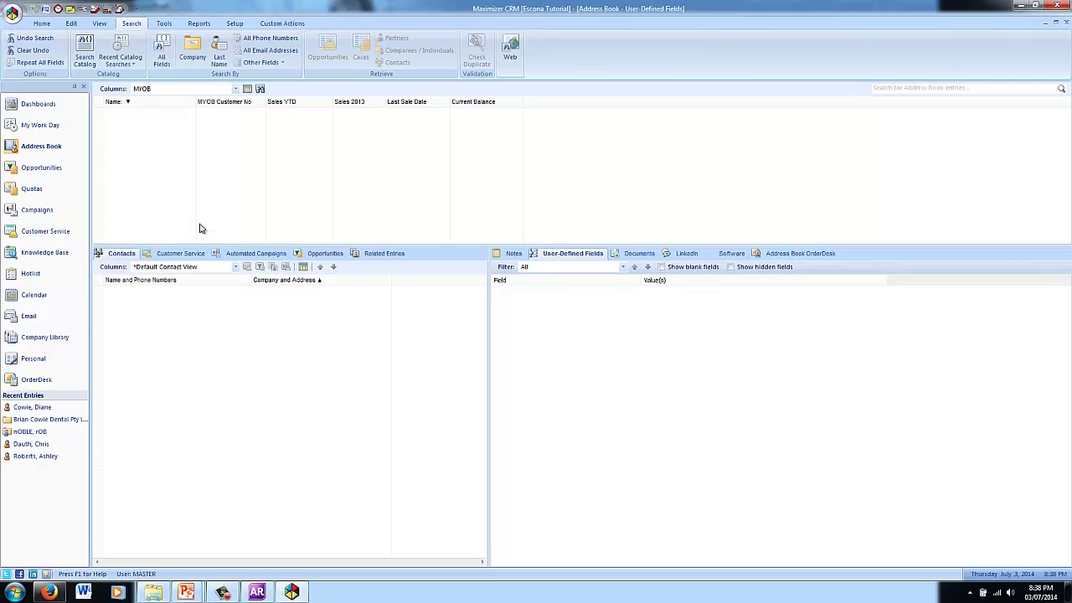
- Search the address book by company name for "island"
click(195, 52)
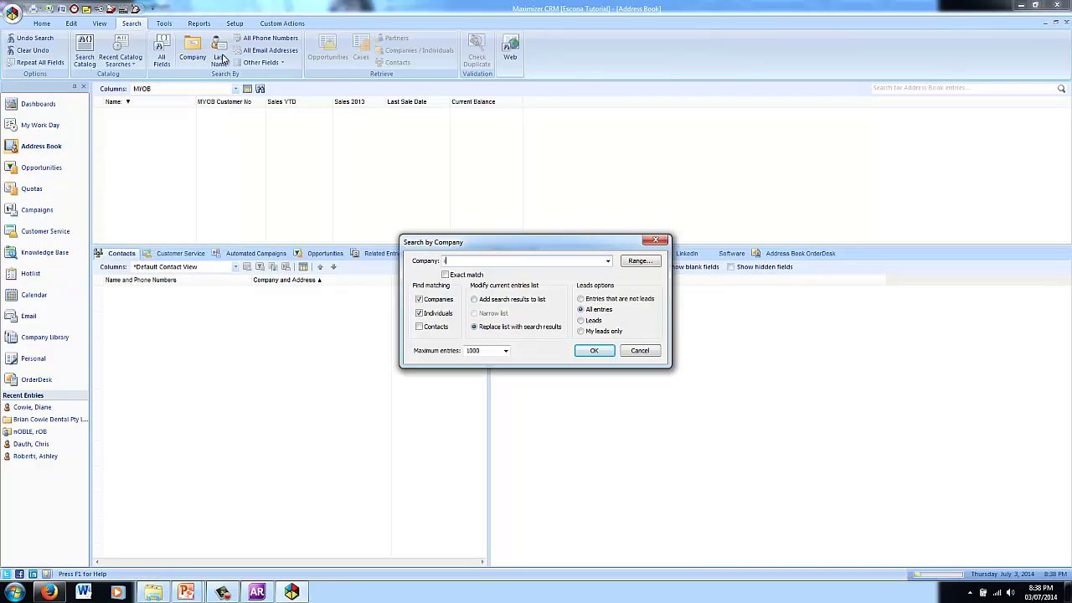
text(island)
key(Return)
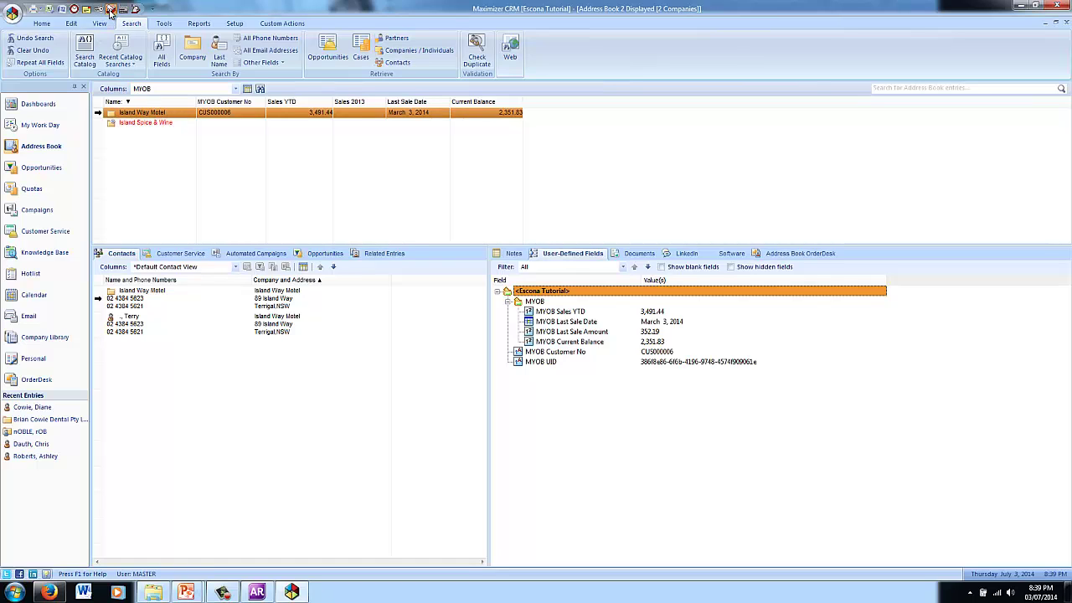
- Open the MYOB card details for Island Way Motel and review its item sales
click(110, 10)
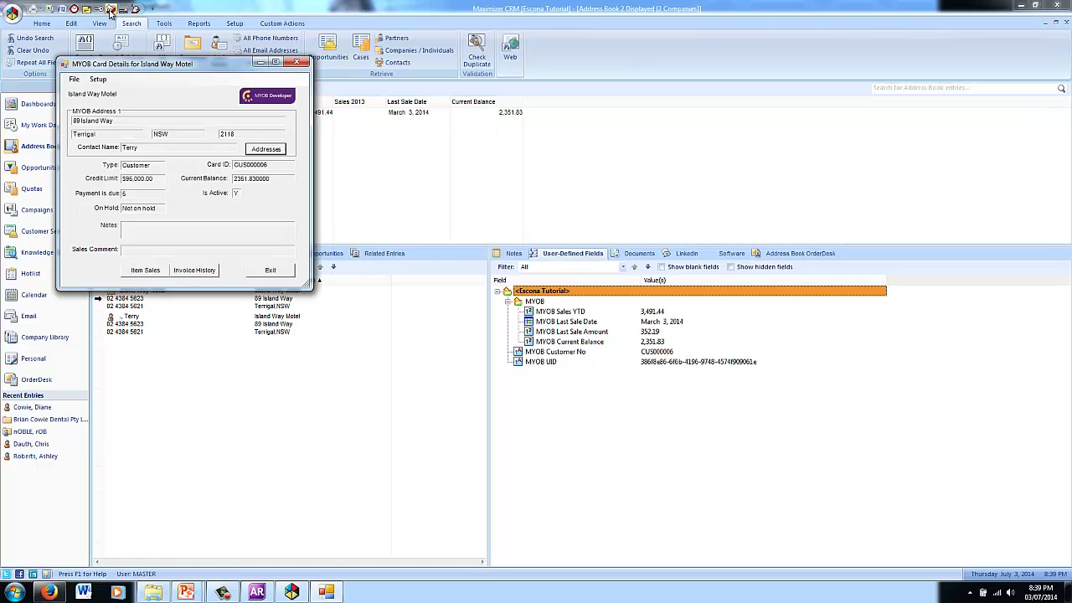
click(139, 272)
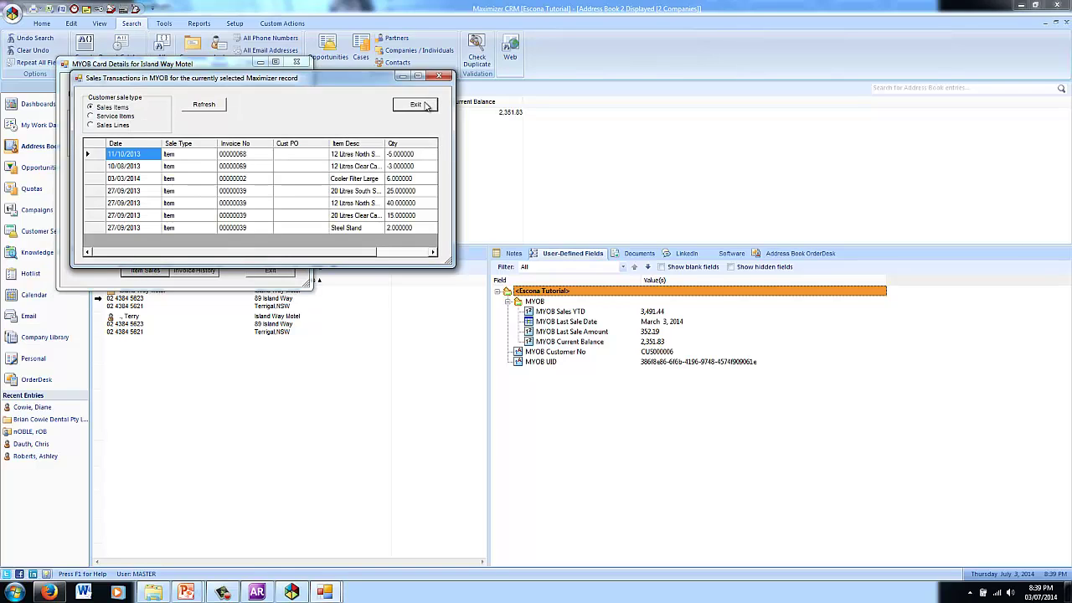
click(425, 104)
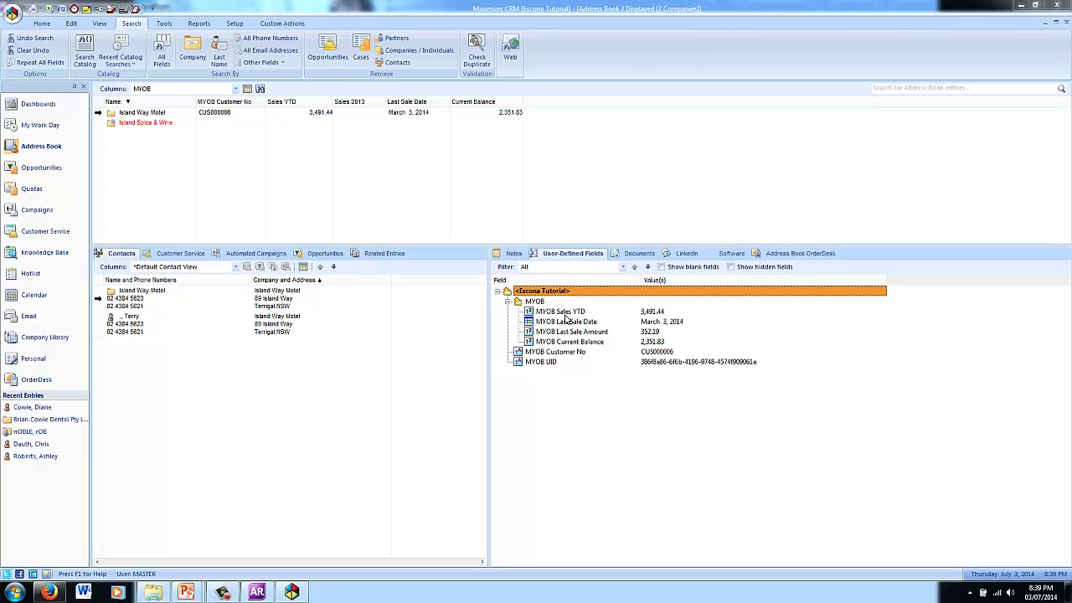
- Load the address book entries from the saved *MYOB Links catalog search
click(178, 91)
click(159, 159)
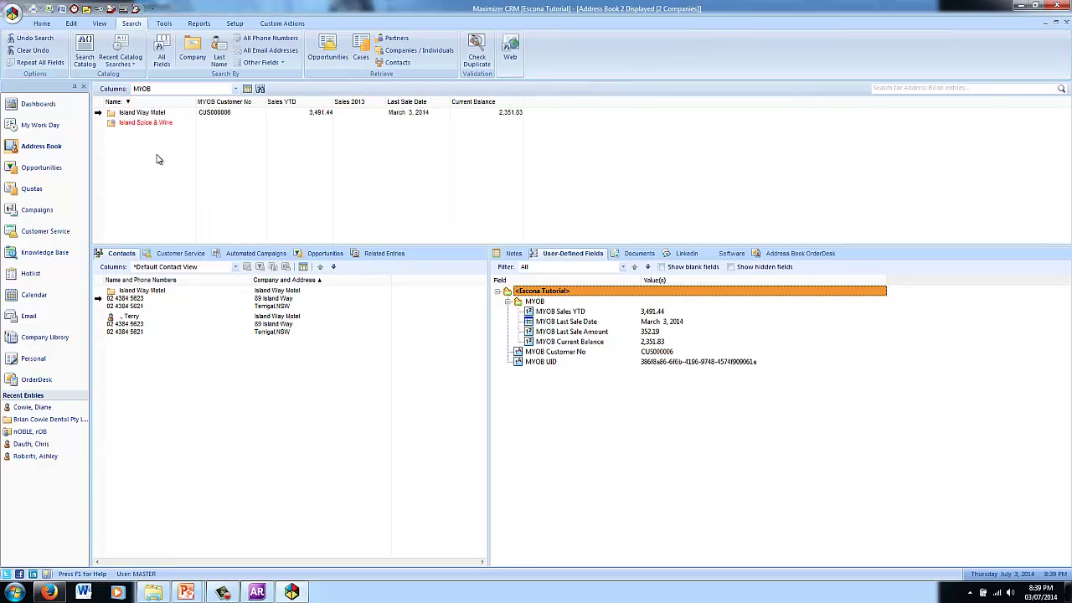
click(128, 47)
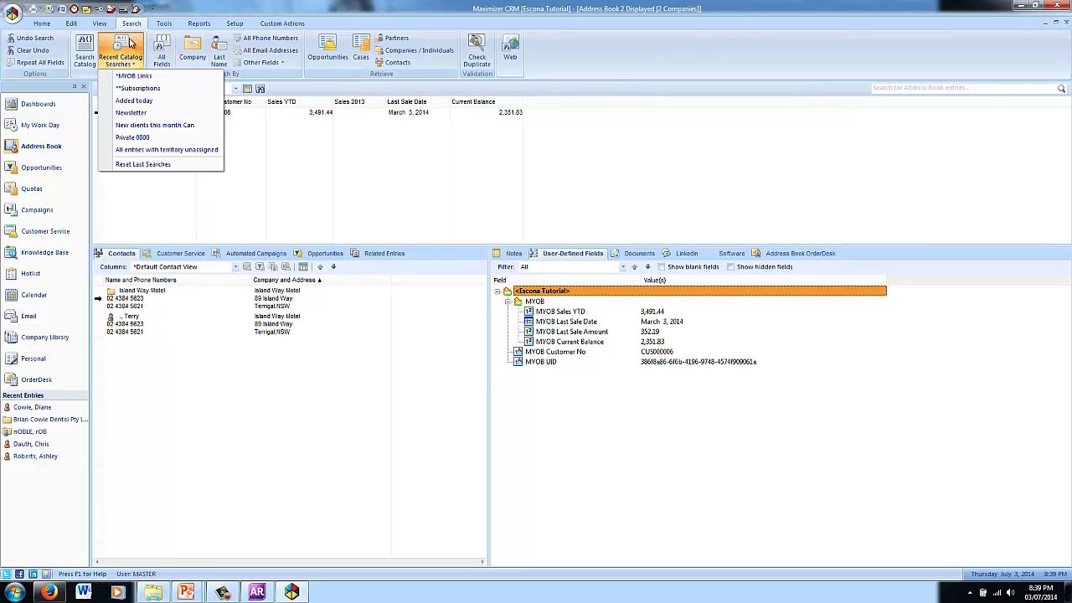
click(136, 75)
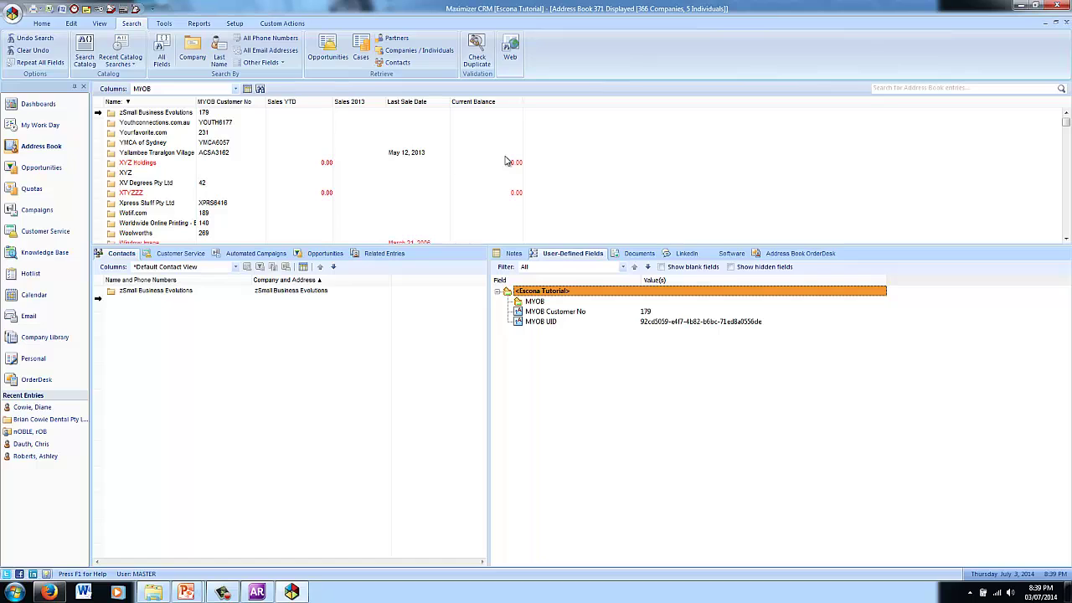
- Sort the address book list by Sales YTD with the highest values first
click(312, 102)
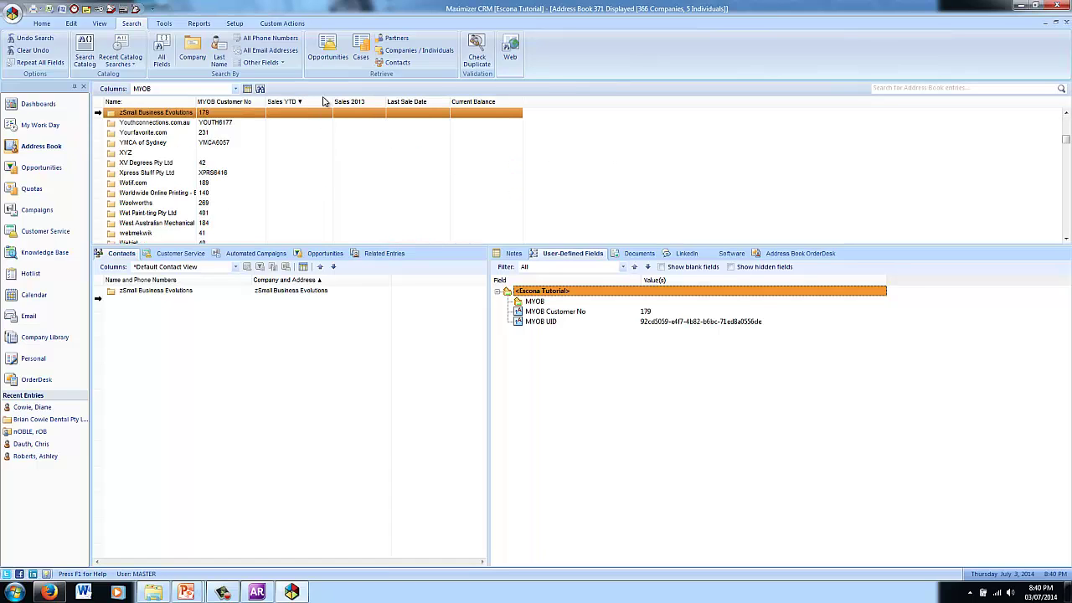
click(319, 104)
click(320, 104)
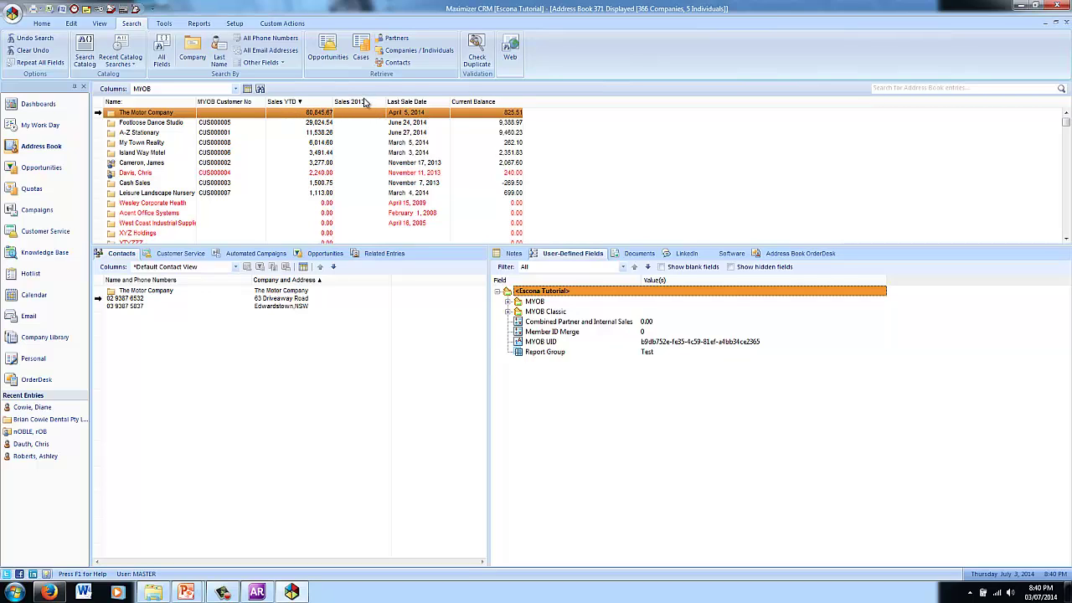
- Sort the address book list by Current Balance with the highest values first
click(508, 103)
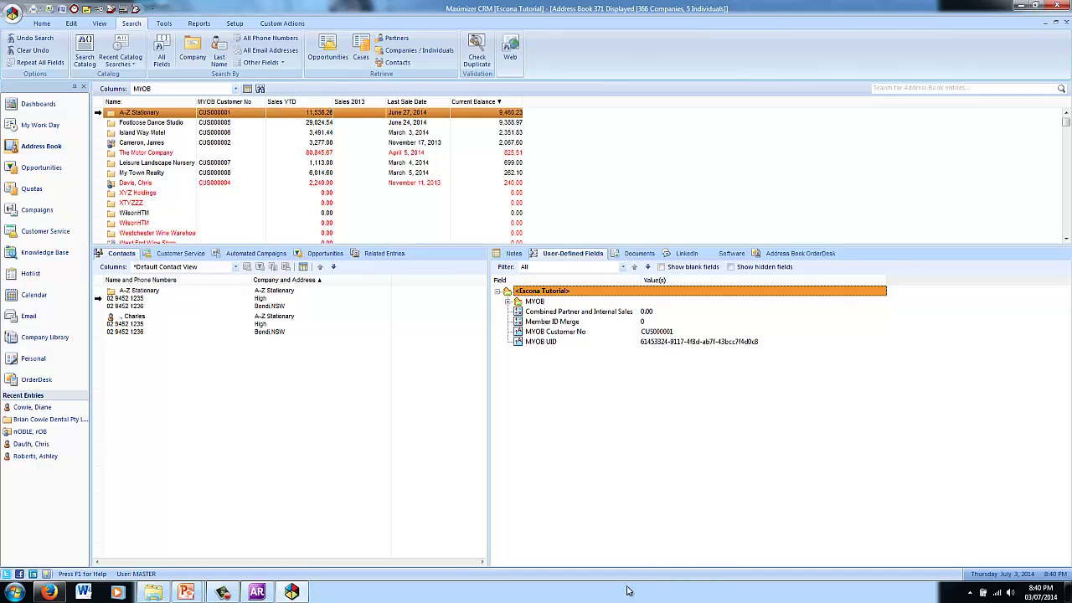
- Switch to MYOB AccountRight and search all cards in the Cards List for "crm ce"
click(257, 594)
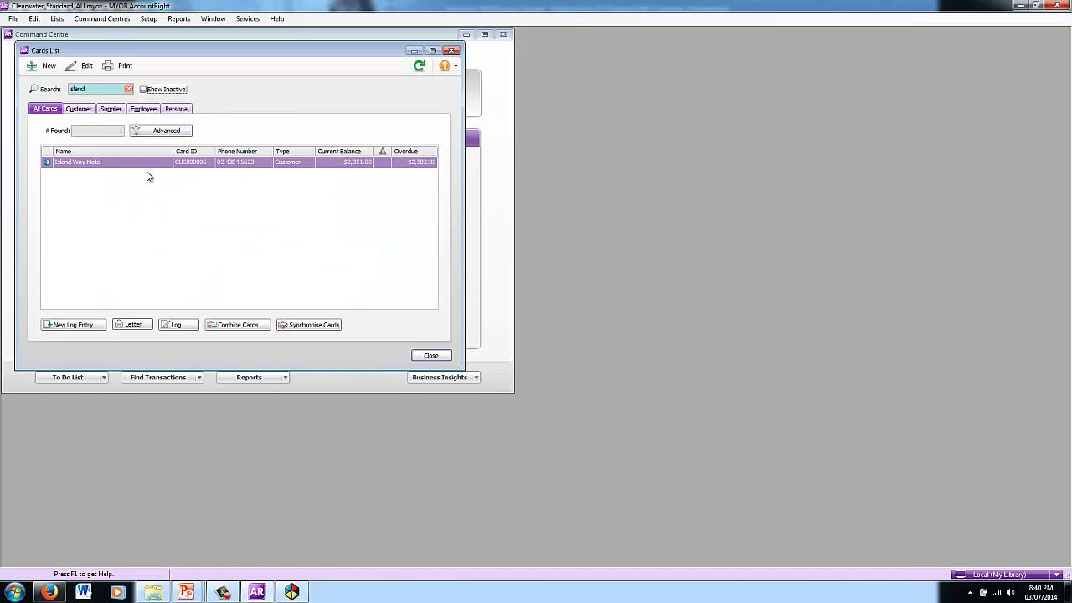
drag(107, 88, 25, 94)
text(crm ce)
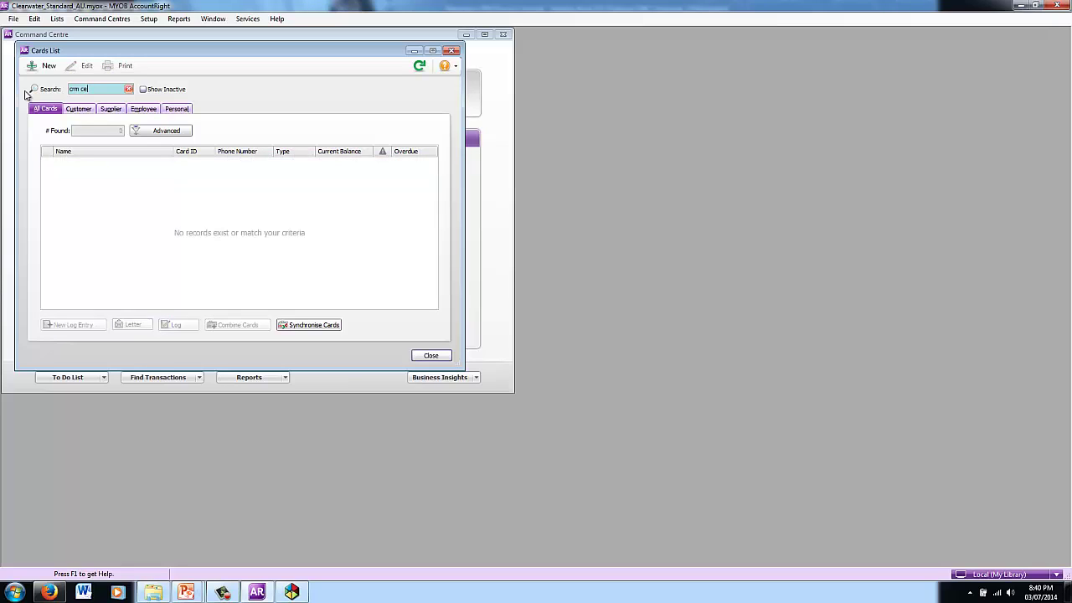
key(Tab)
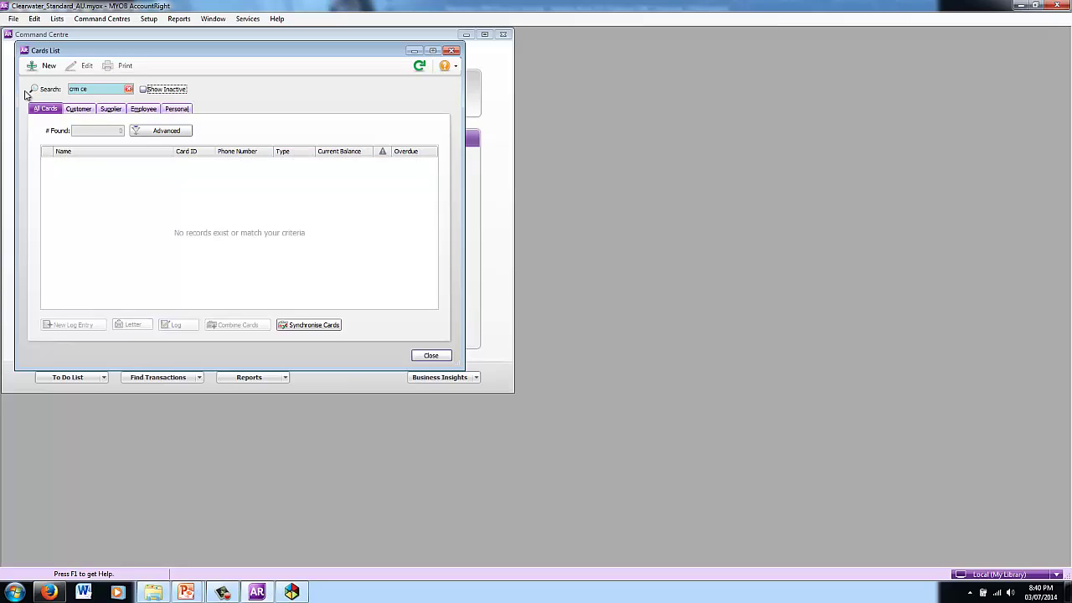
- Return to Maximizer CRM, search the address book by company for "crm cen", and select the contact under CRM Central
click(222, 592)
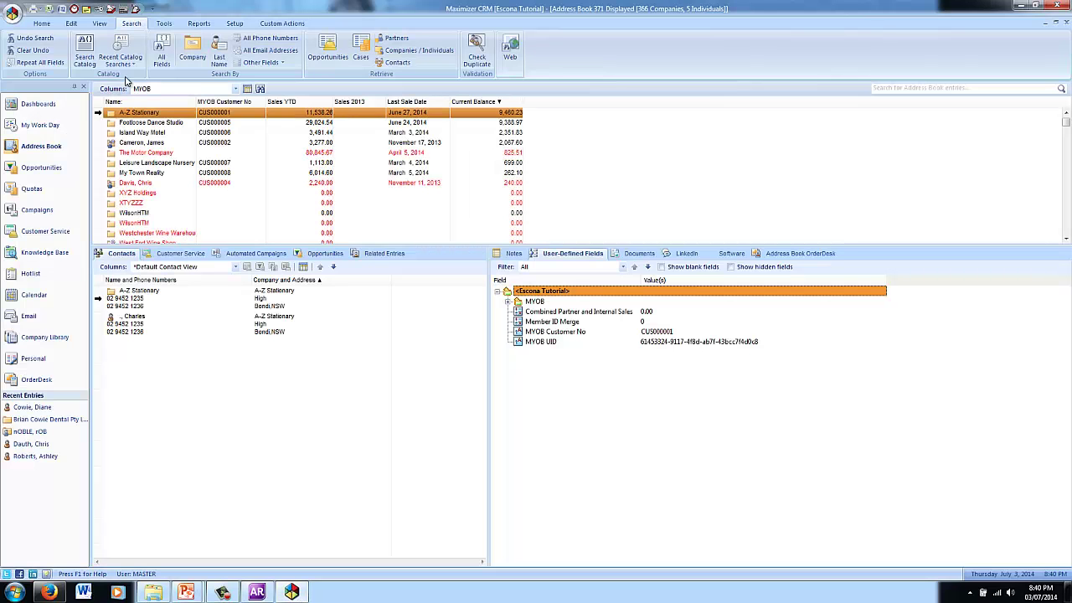
click(188, 44)
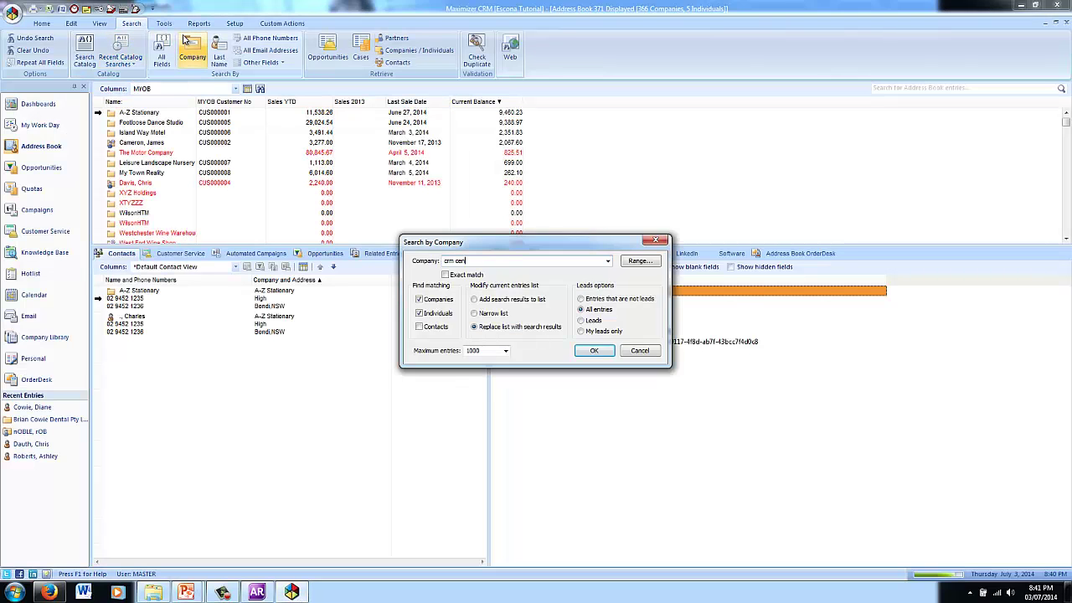
key(Return)
click(117, 325)
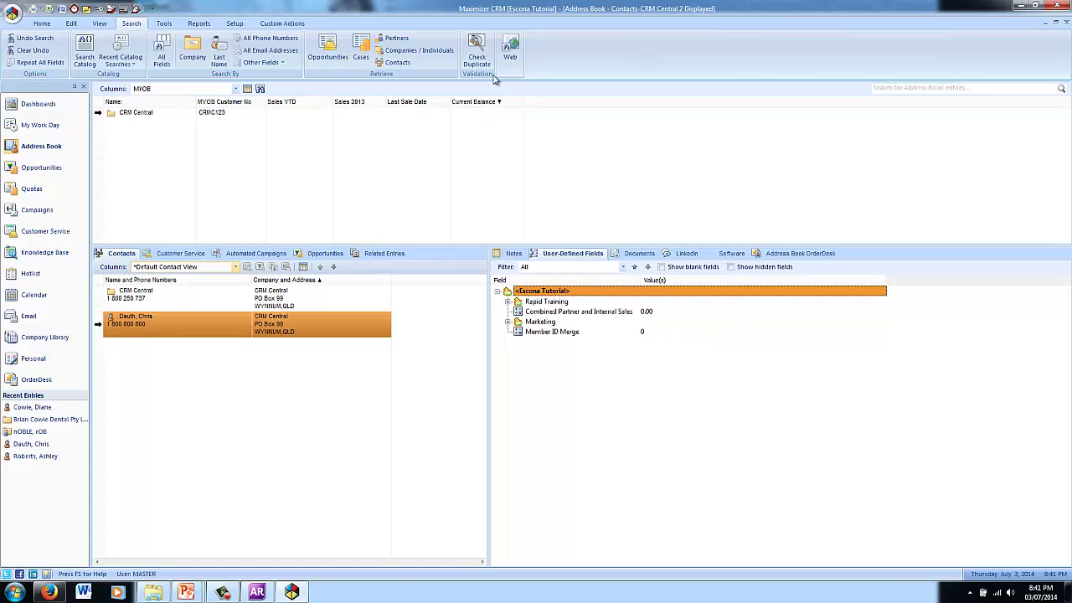
- Open the MYOB match search for the CRM Central record and look through the existing MYOB cards for a match
click(112, 8)
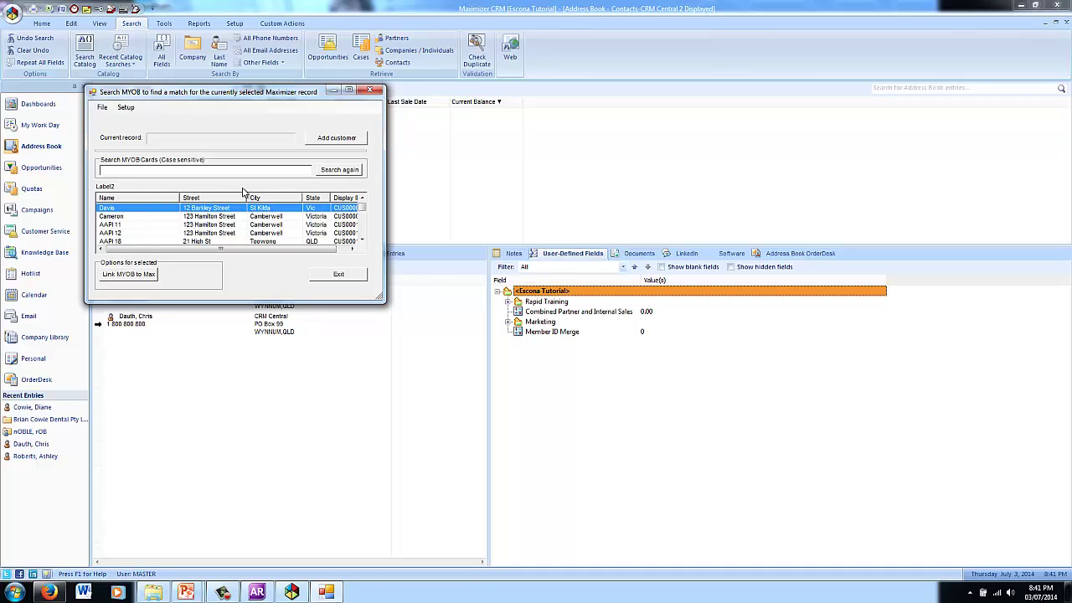
scroll(361, 212, down, 1)
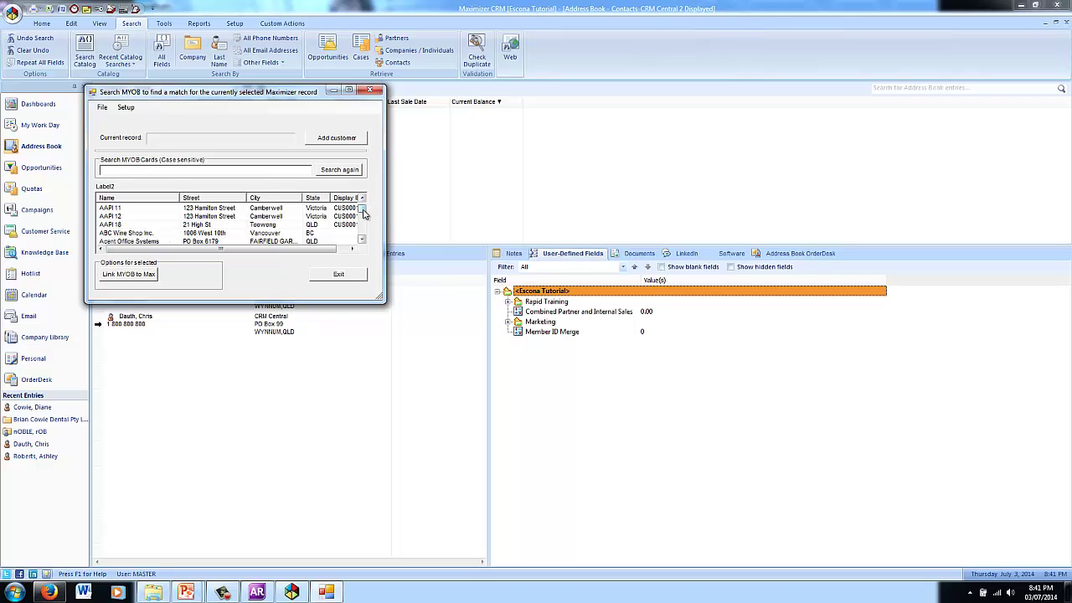
scroll(364, 216, down, 2)
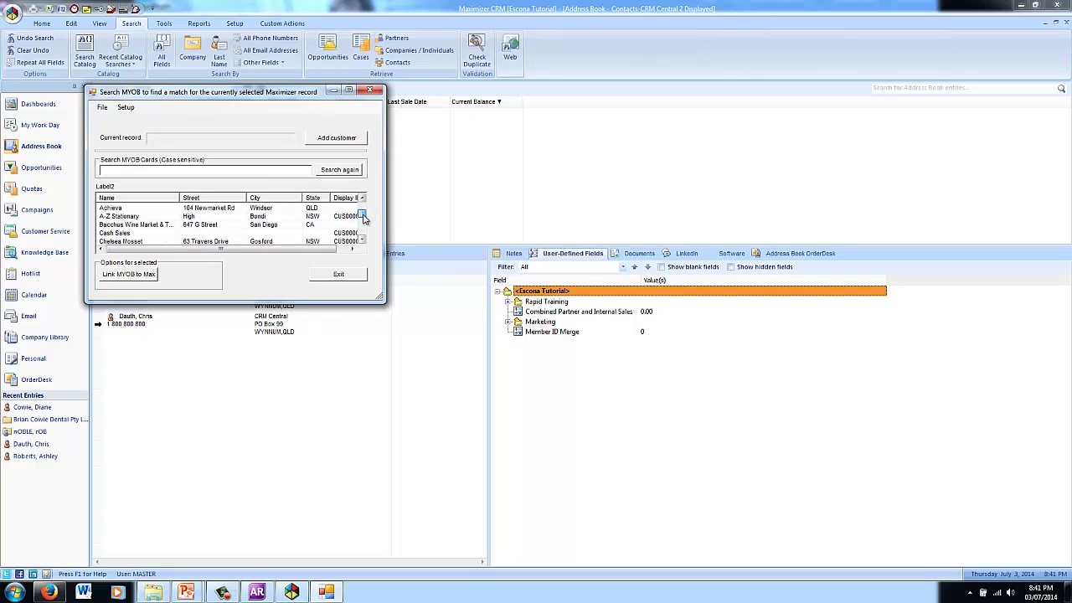
click(142, 228)
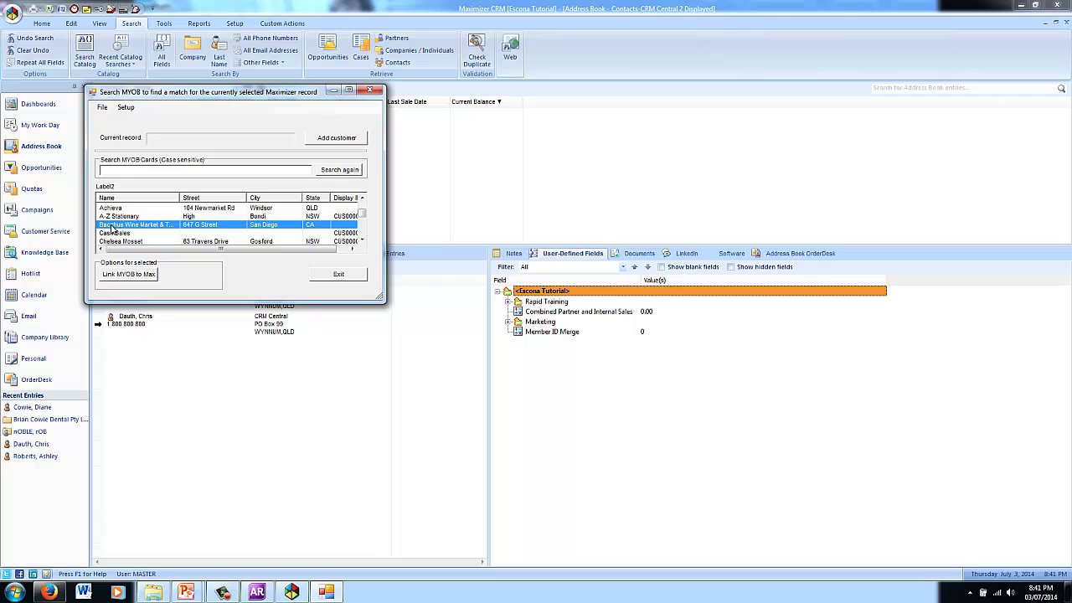
- Add CRM Central to MYOB as a new customer card, filling in its ABN and display ID, and save it
click(330, 140)
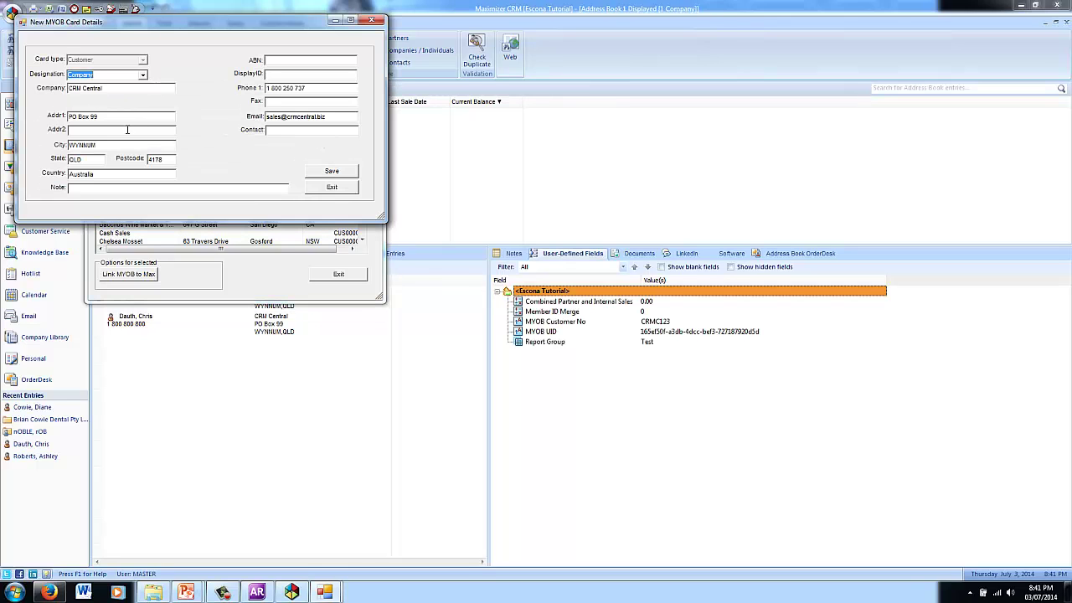
click(298, 60)
text(6)
text(2345678901)
click(345, 171)
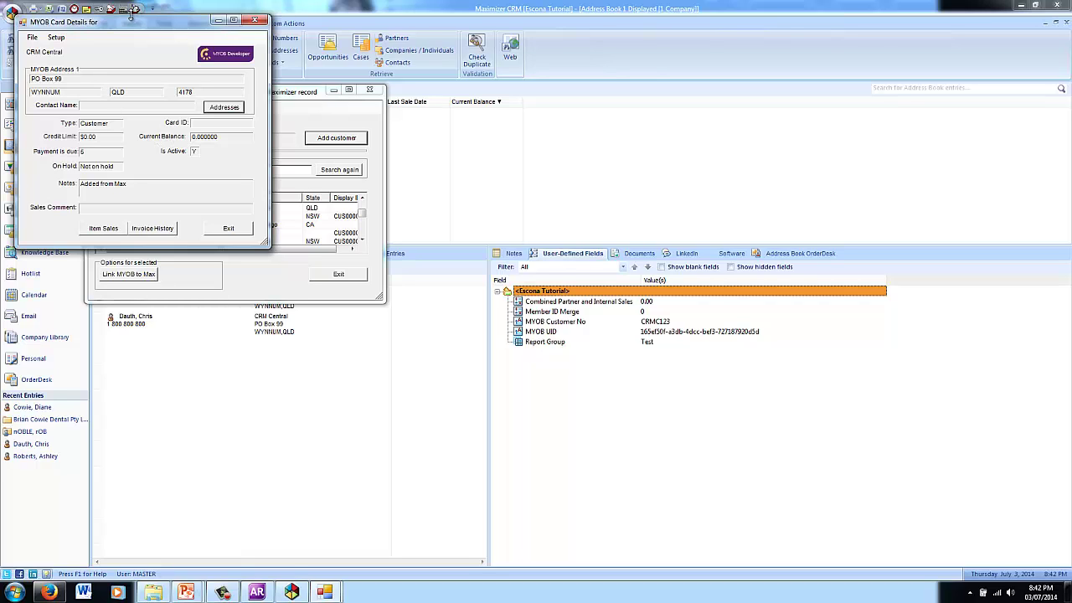
- View the item sales on CRM Central's MYOB card details and exit both windows
click(102, 228)
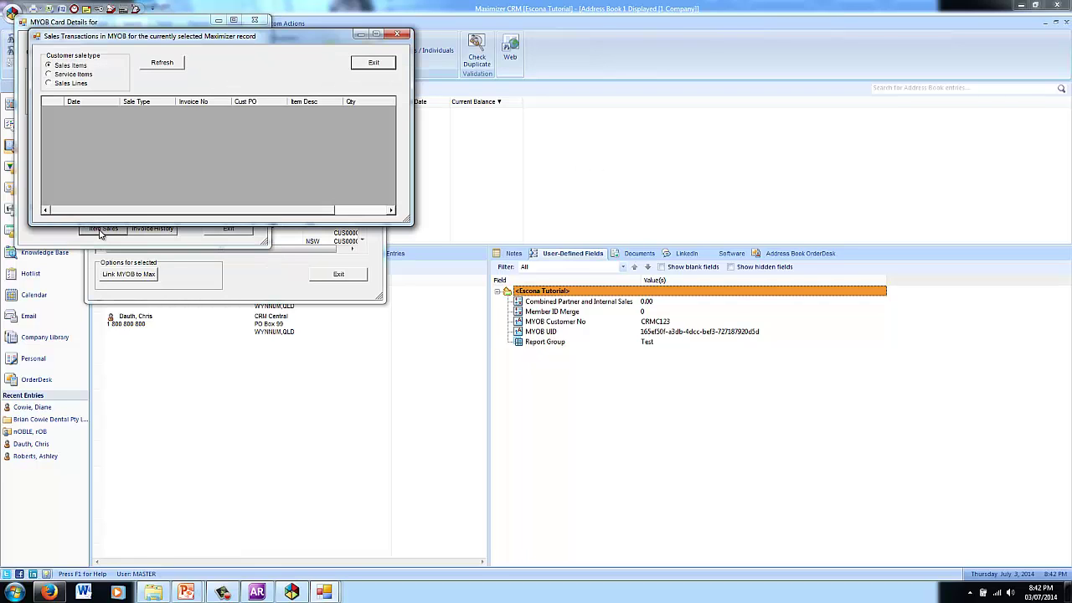
click(376, 64)
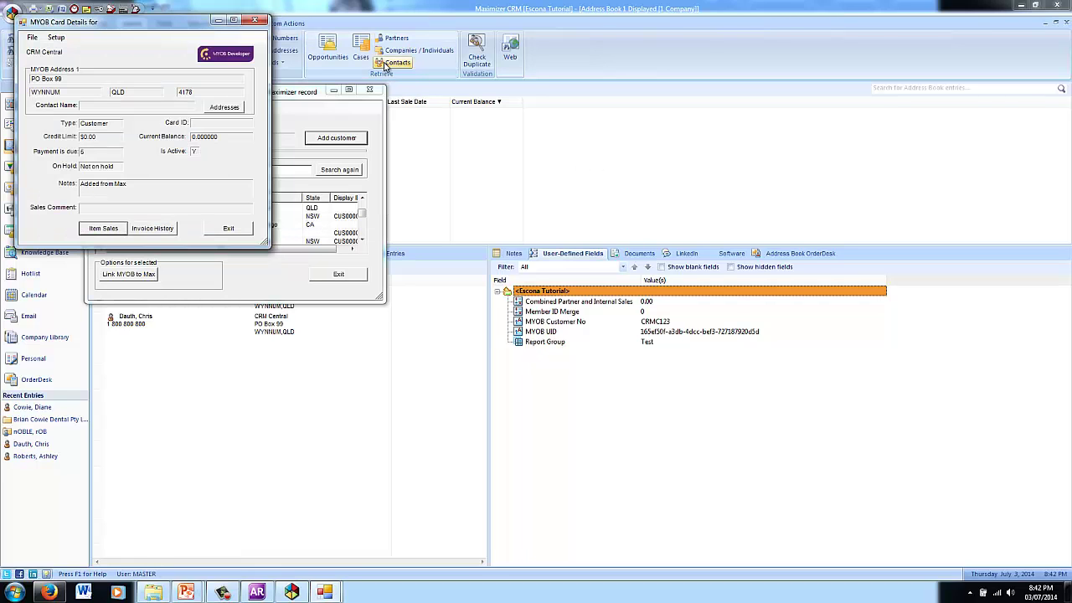
click(236, 232)
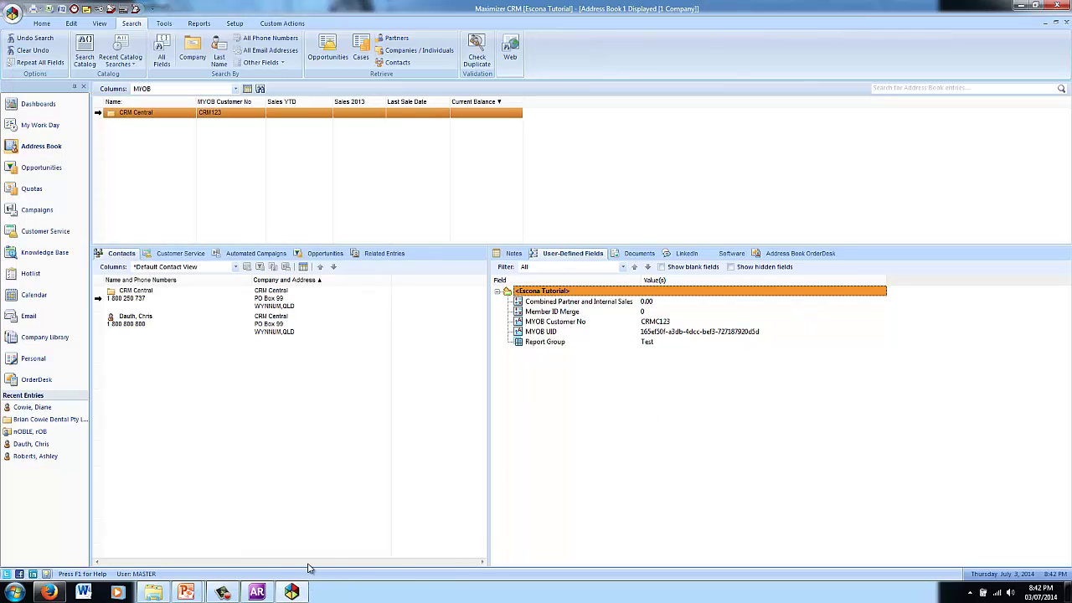
- Switch to MYOB AccountRight and search the customer cards for "CRM" to check the new CRM Central card
click(256, 592)
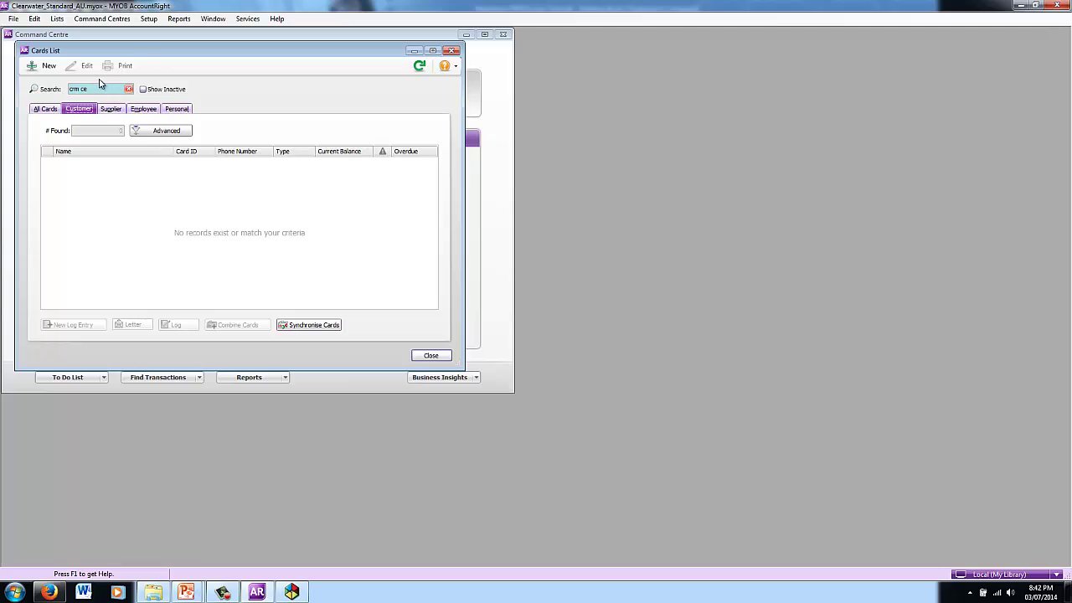
text(CRM)
click(78, 109)
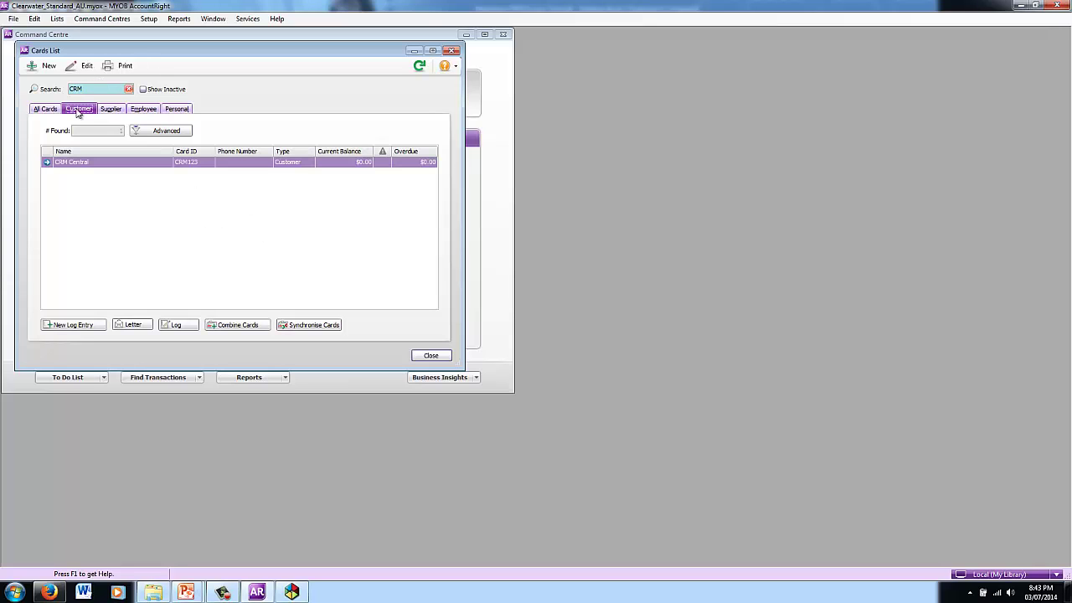
- Switch back to Maximizer CRM and open Search Sold Items from the MYOB import settings
key(alt+Tab)
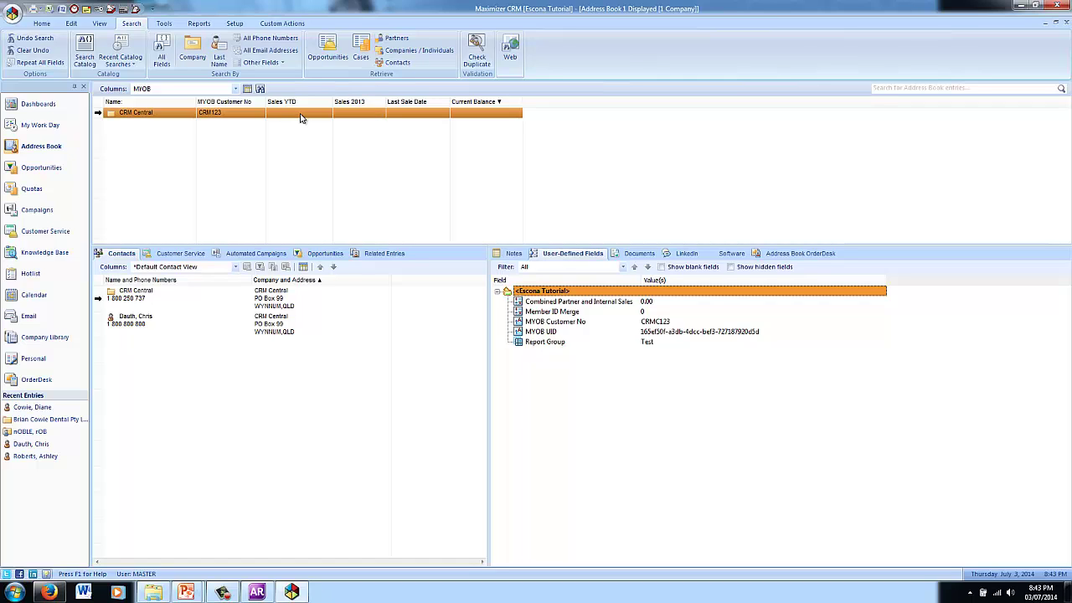
click(553, 377)
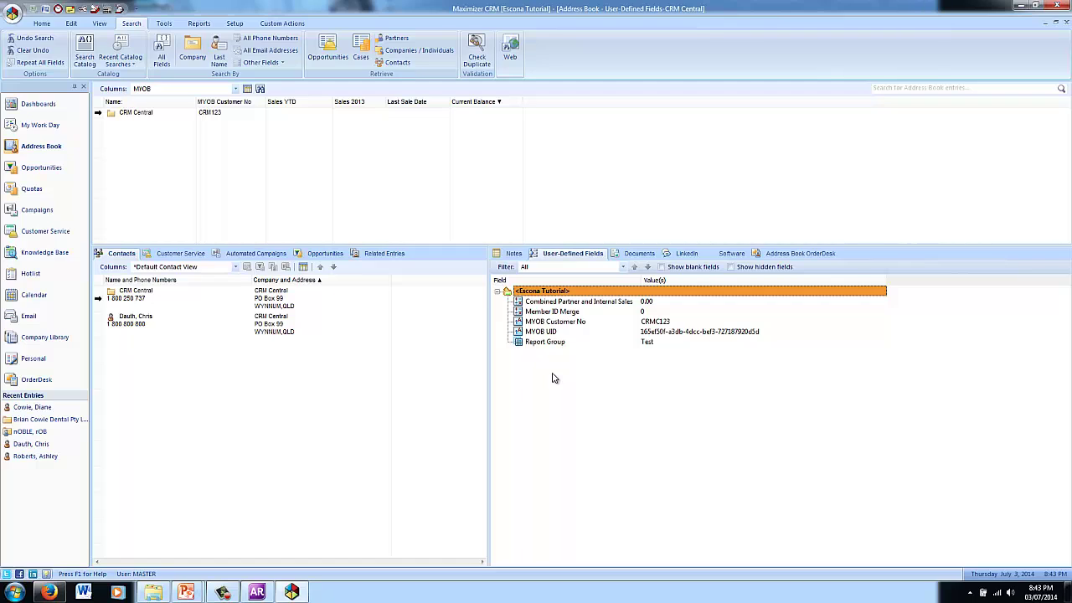
click(94, 10)
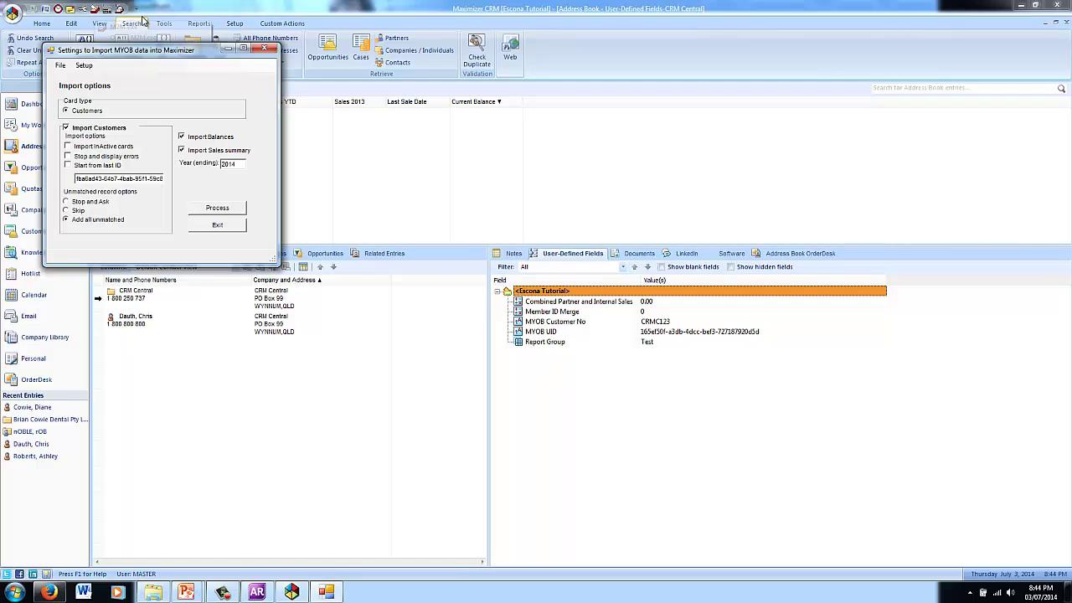
click(60, 65)
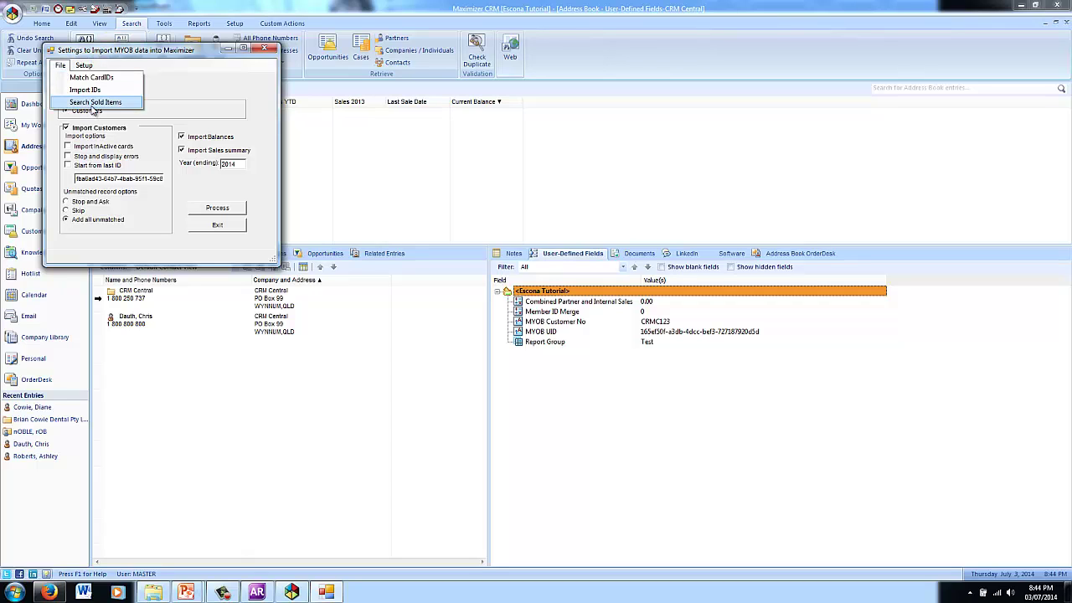
click(94, 103)
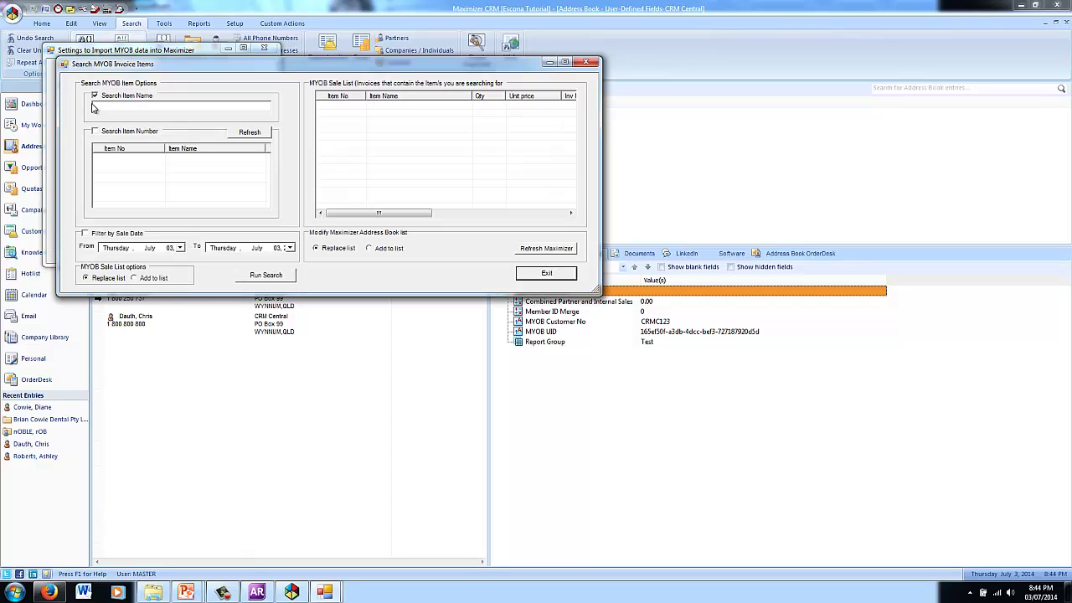
- Search MYOB invoices by item number for the "cooler" items 310, 210 and 110, the small, medium and large one-month rents
click(158, 106)
text(cooler)
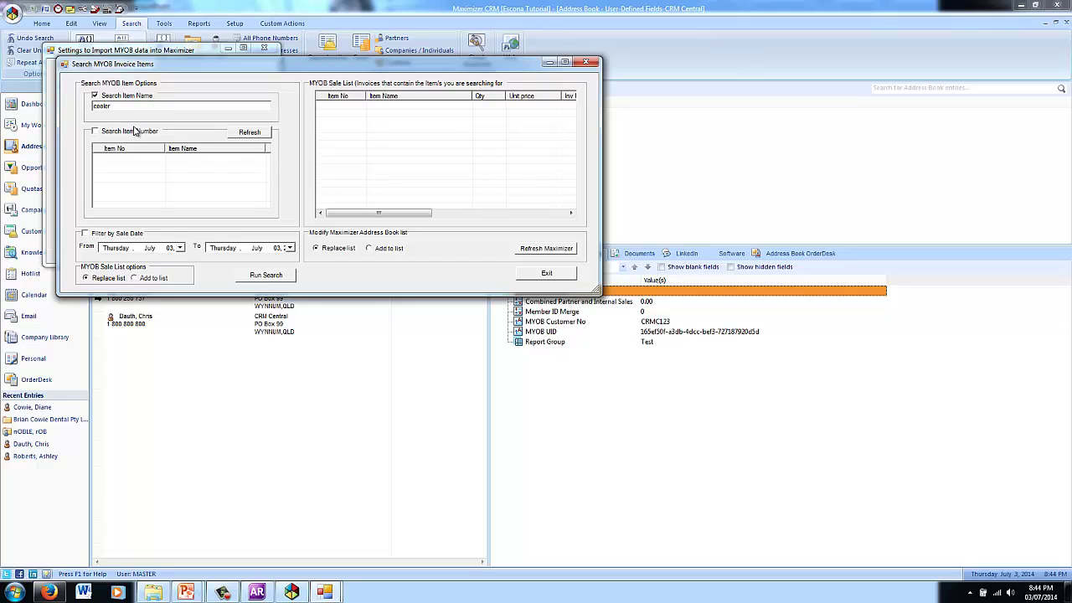
click(137, 131)
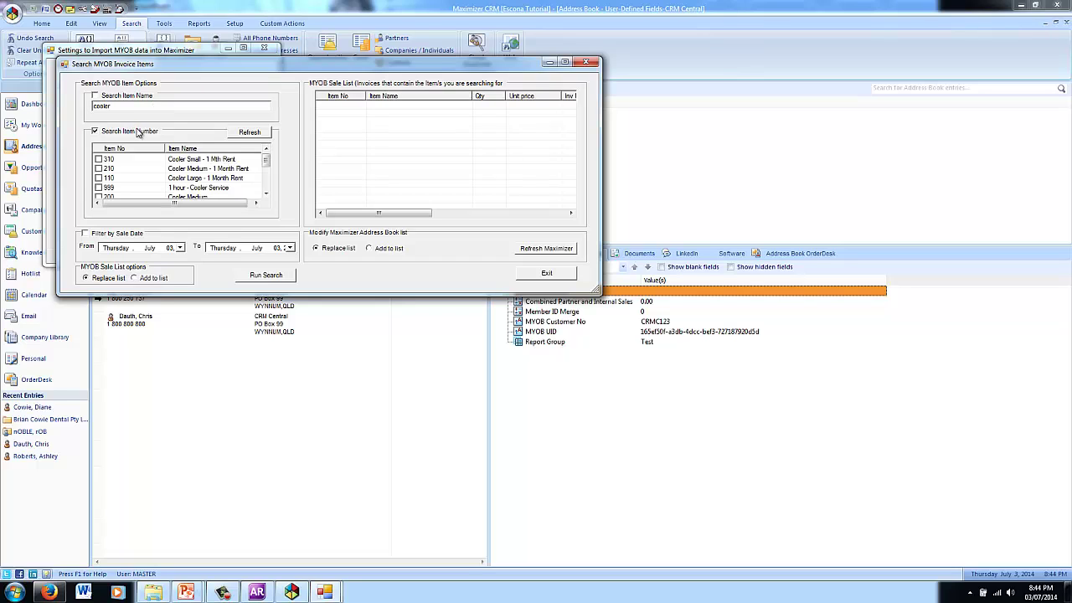
drag(264, 162, 265, 159)
click(98, 158)
click(98, 168)
click(98, 177)
click(266, 275)
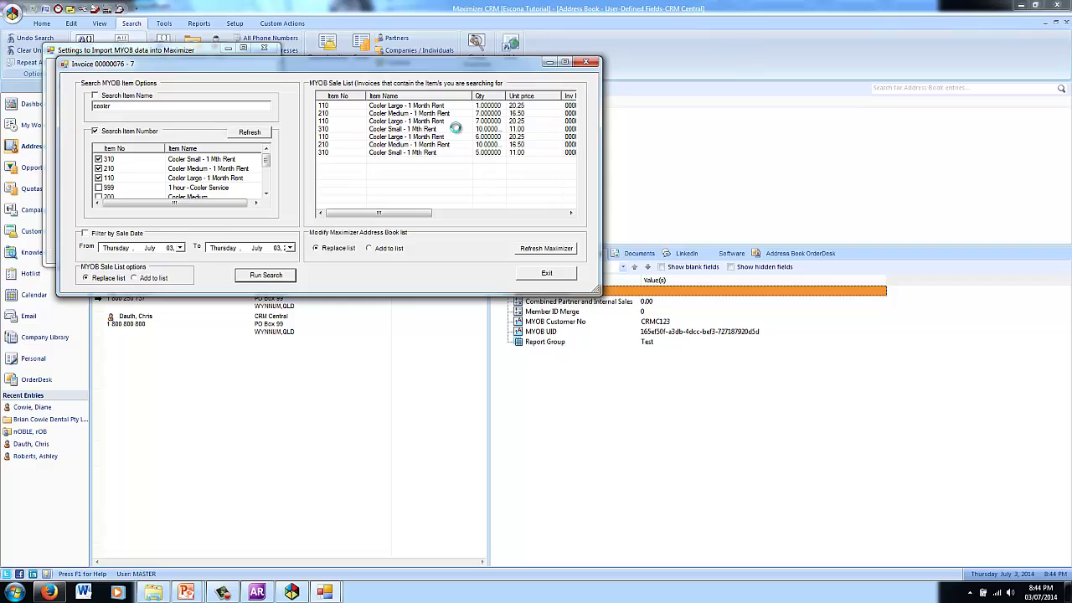
- Examine the invoice numbers, dates and customer names in the MYOB sale list
drag(429, 214, 385, 217)
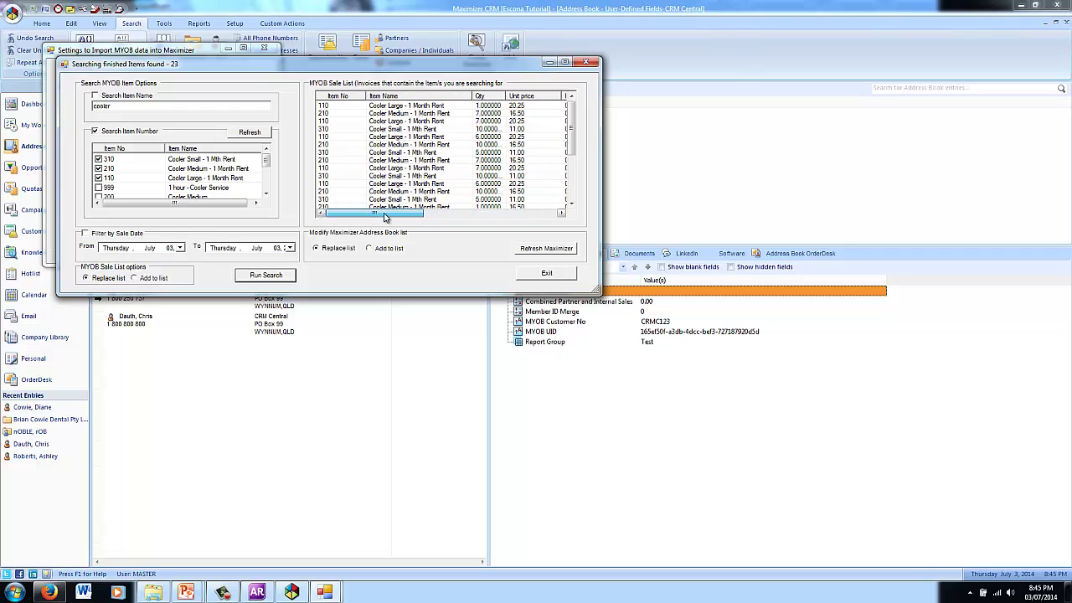
drag(386, 218, 497, 213)
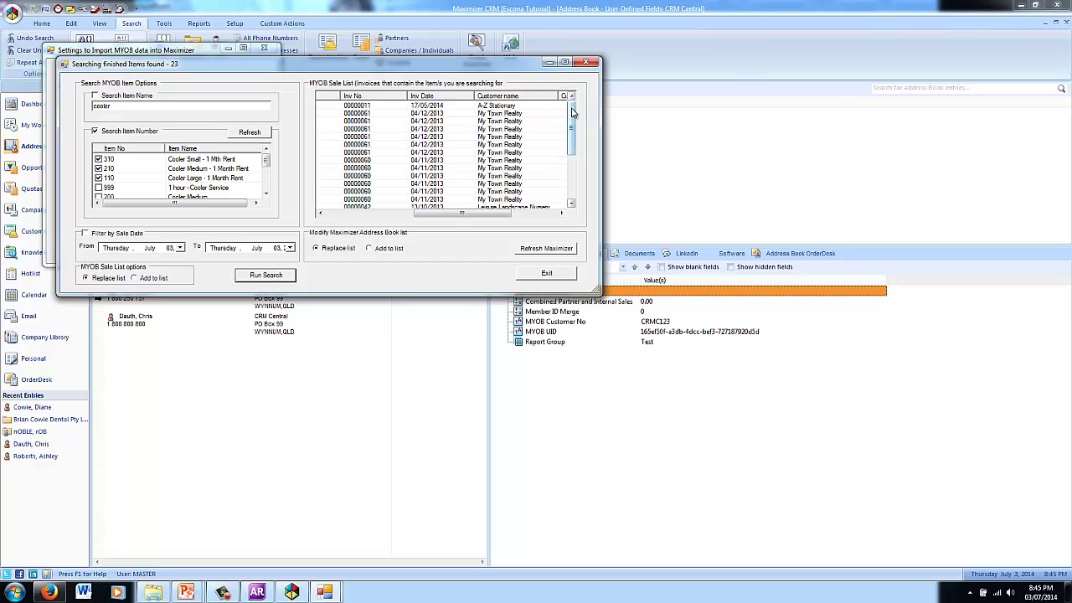
mouse_move(573, 112)
mouse_down()
mouse_move(573, 155)
mouse_move(575, 106)
mouse_move(575, 115)
mouse_up()
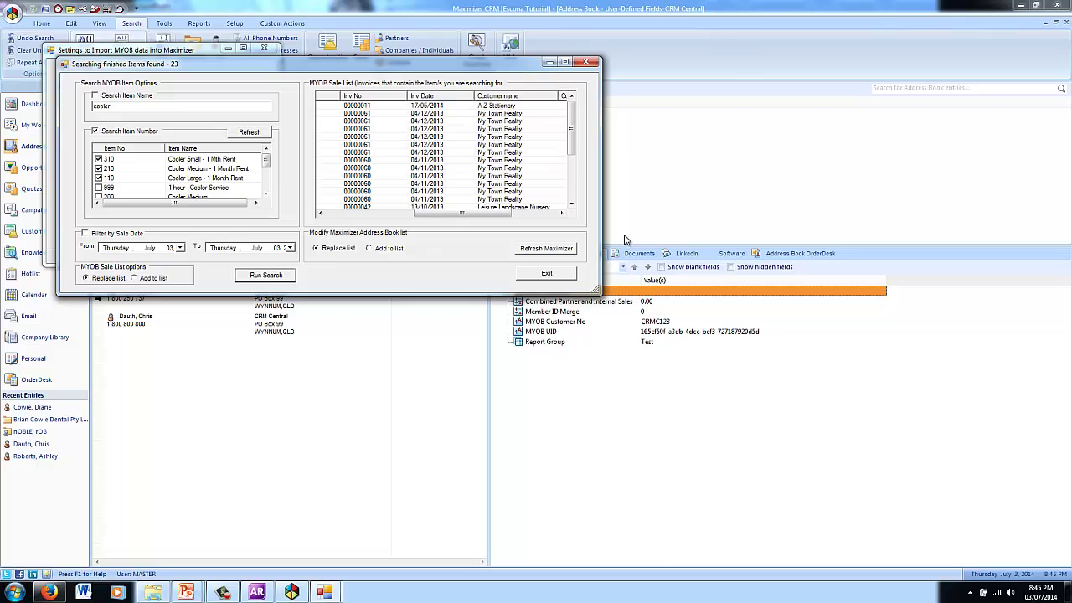
- Replace the Maximizer address book list with the customers from the MYOB sale list and select Leisure Landscape Nursery
click(549, 249)
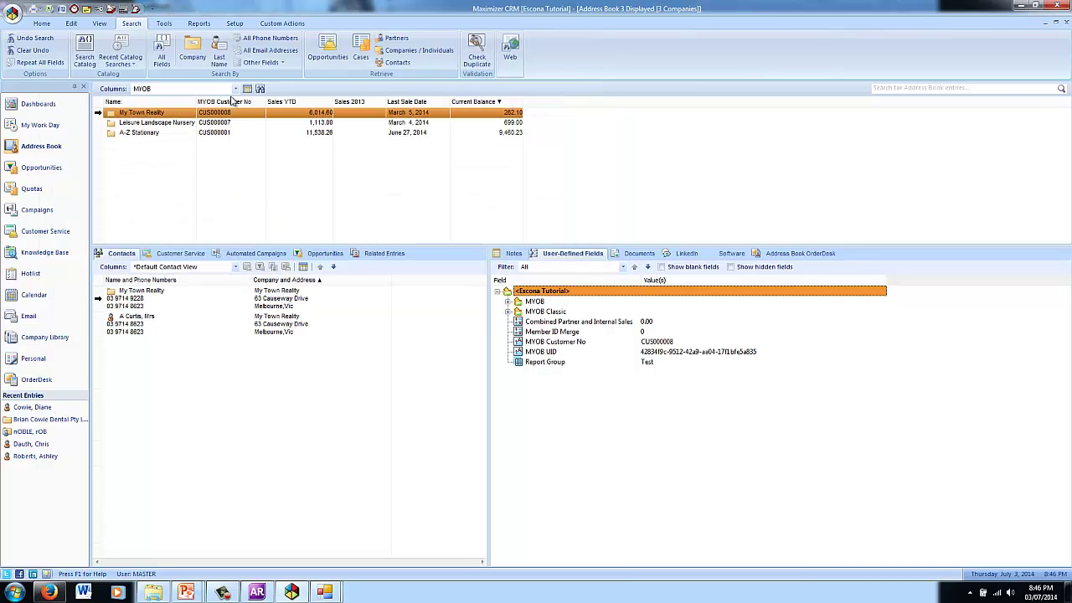
click(148, 124)
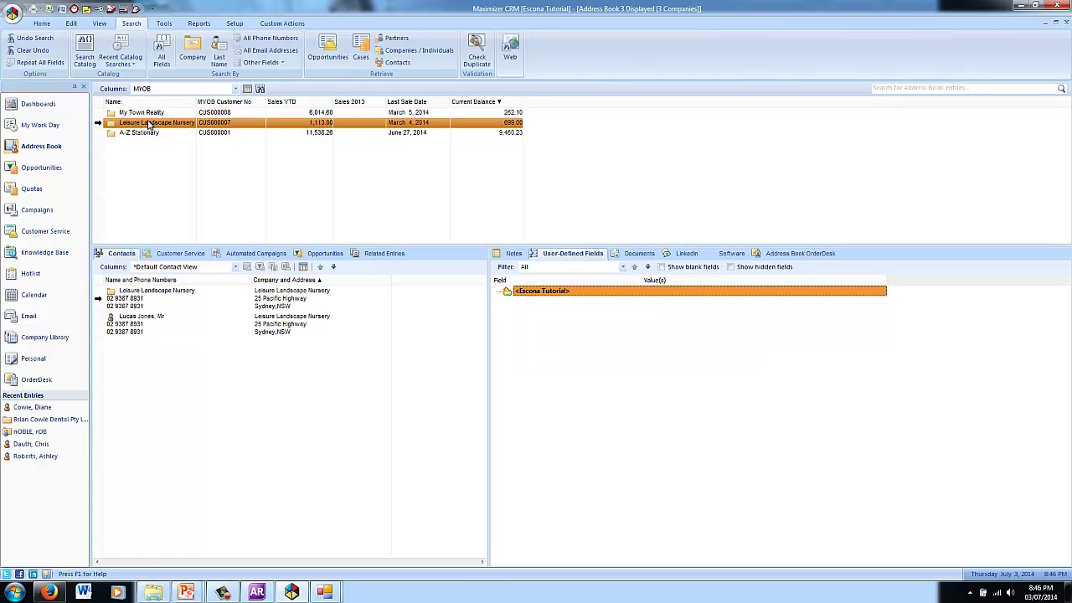
click(144, 133)
click(145, 127)
- Review the customer columns in the MYOB sale list, then close the invoice item search and the import settings
mouse_move(325, 592)
click(387, 529)
drag(443, 212, 498, 213)
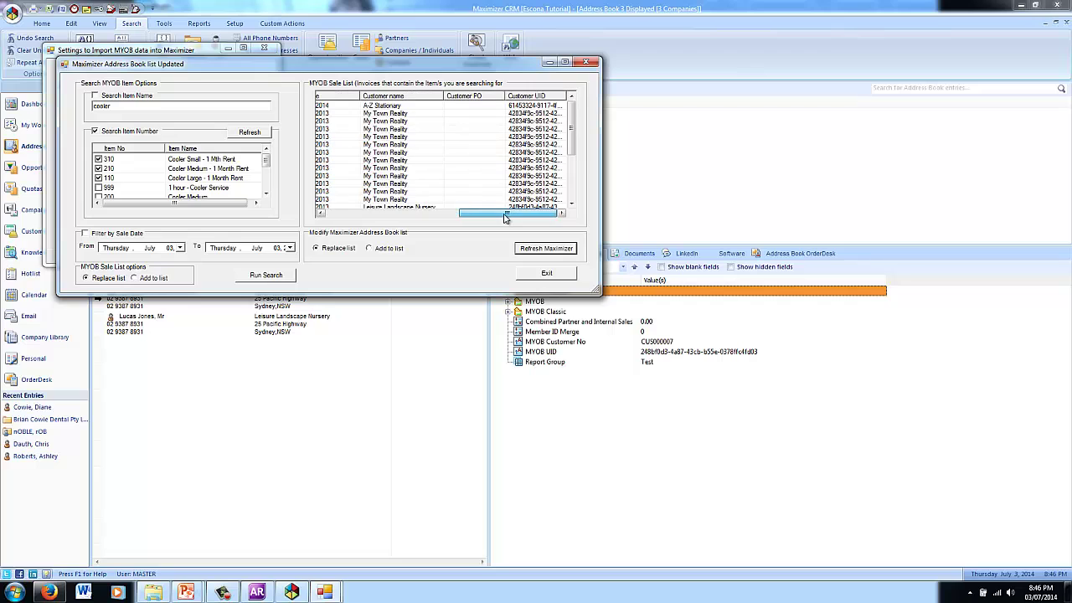
click(547, 273)
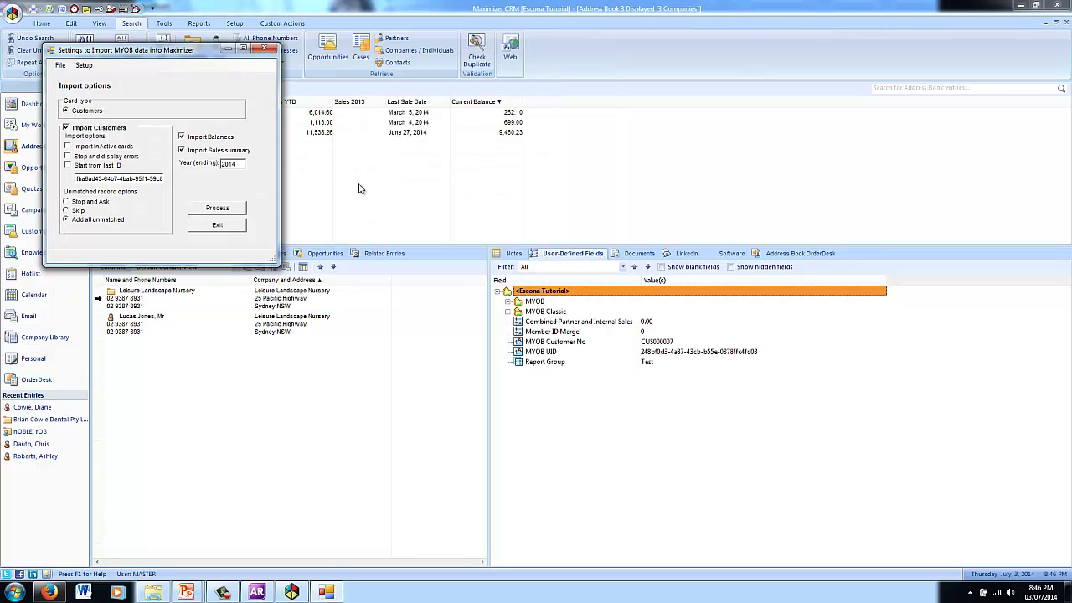
click(268, 48)
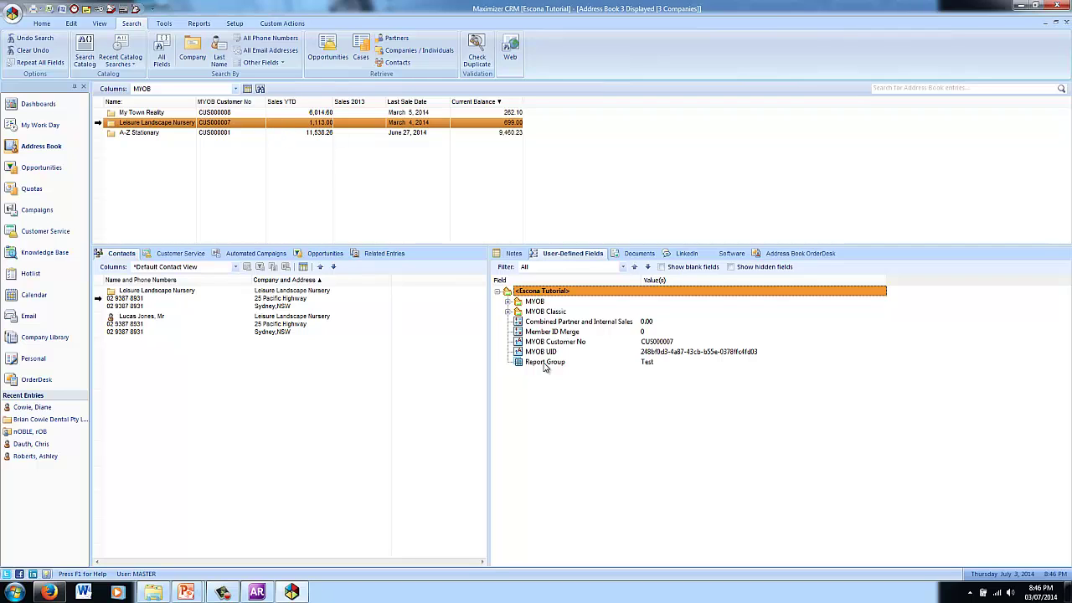
click(559, 393)
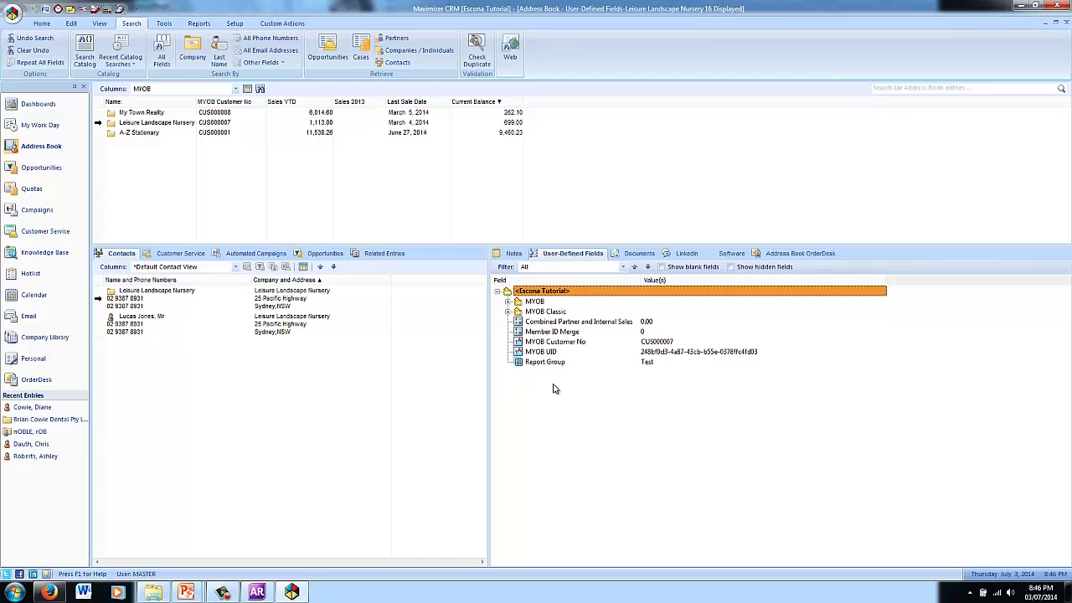
- Try the cloud option in the MYOB import setup with the company API Sandbox Demo 2, then exit the setup and import settings without saving
click(96, 9)
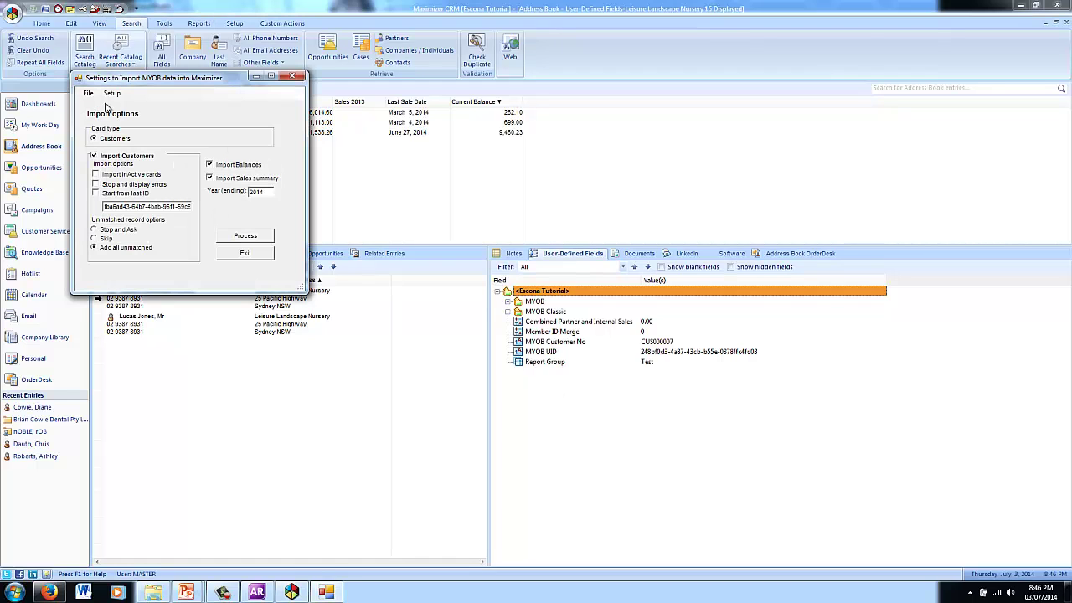
click(112, 93)
click(126, 105)
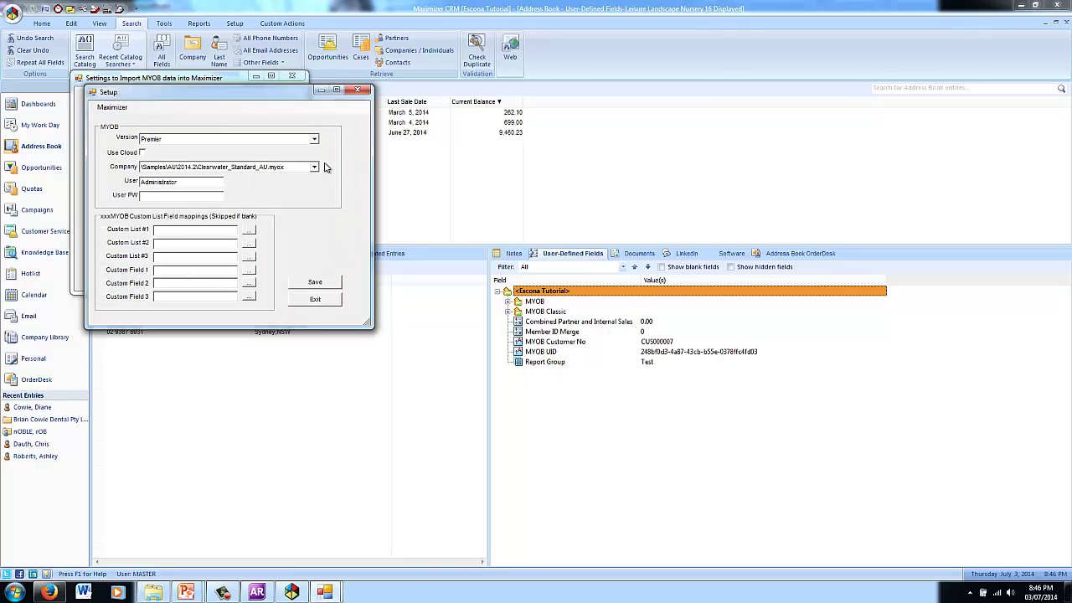
click(142, 153)
click(315, 166)
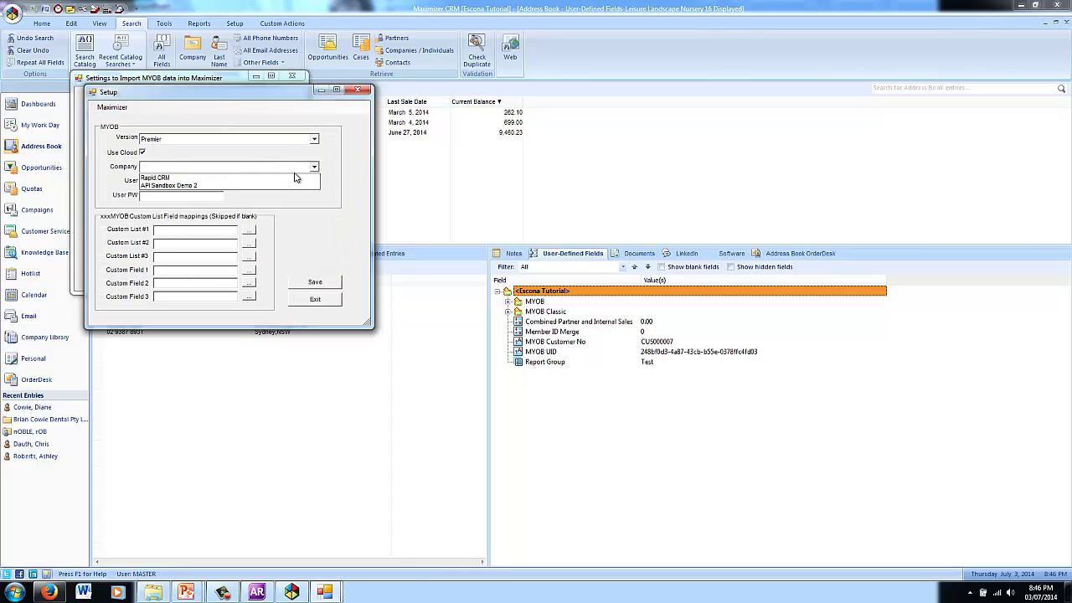
click(284, 185)
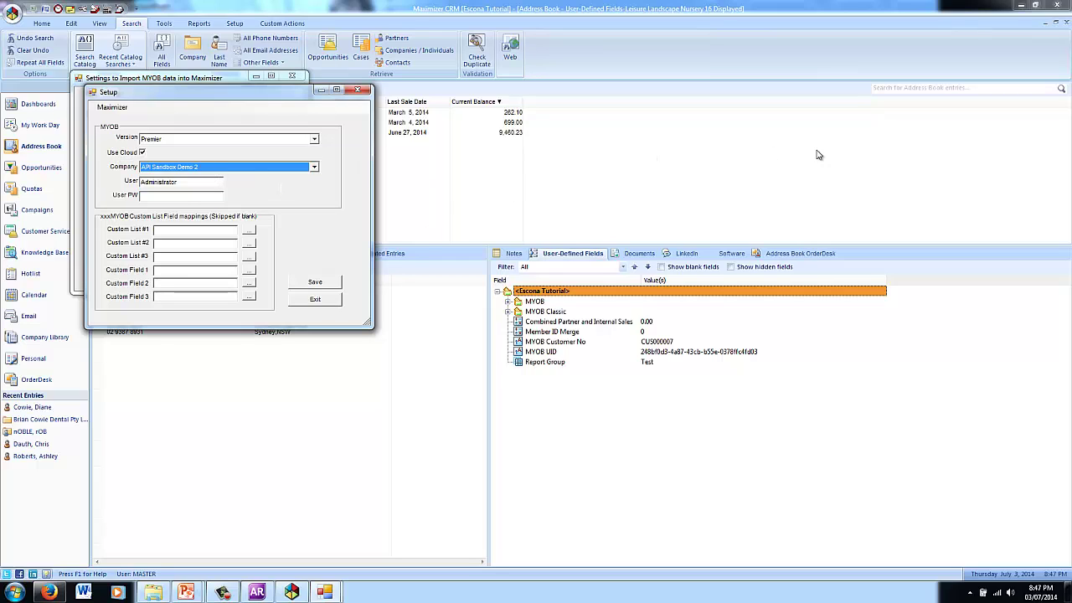
click(314, 299)
click(246, 253)
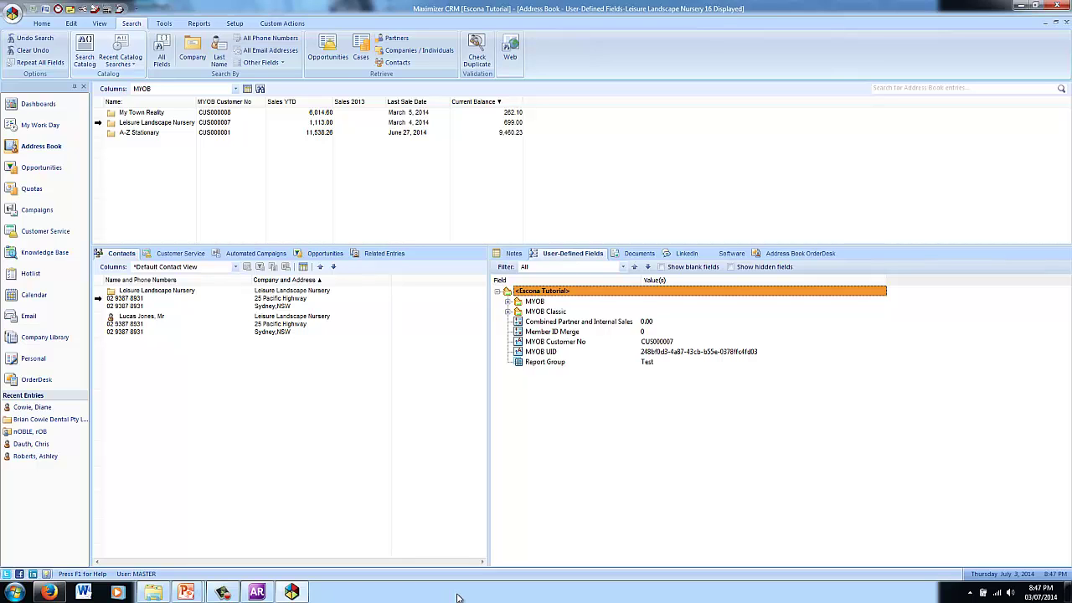
- Switch to Maximizer Web Access in Firefox, sort the address book by name, and select Footloose Dance Studio to view its MYOB card
click(215, 136)
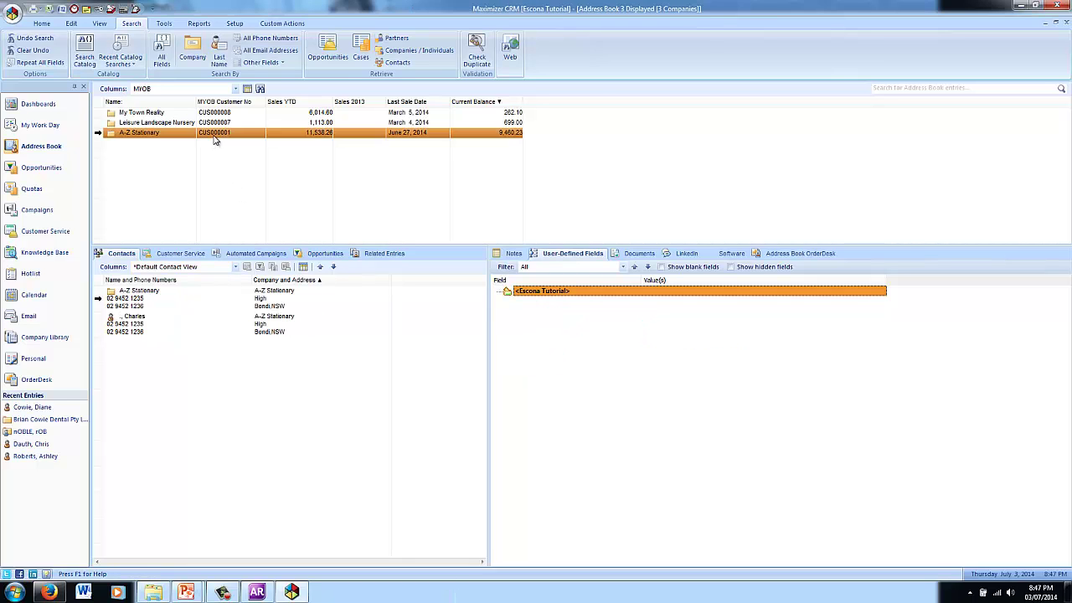
click(49, 592)
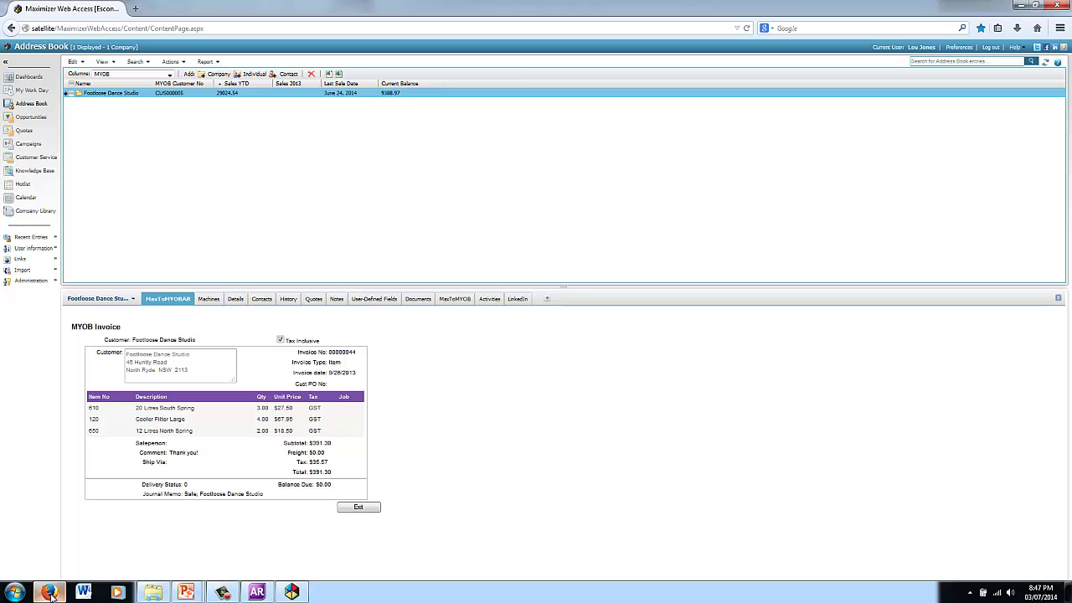
click(49, 592)
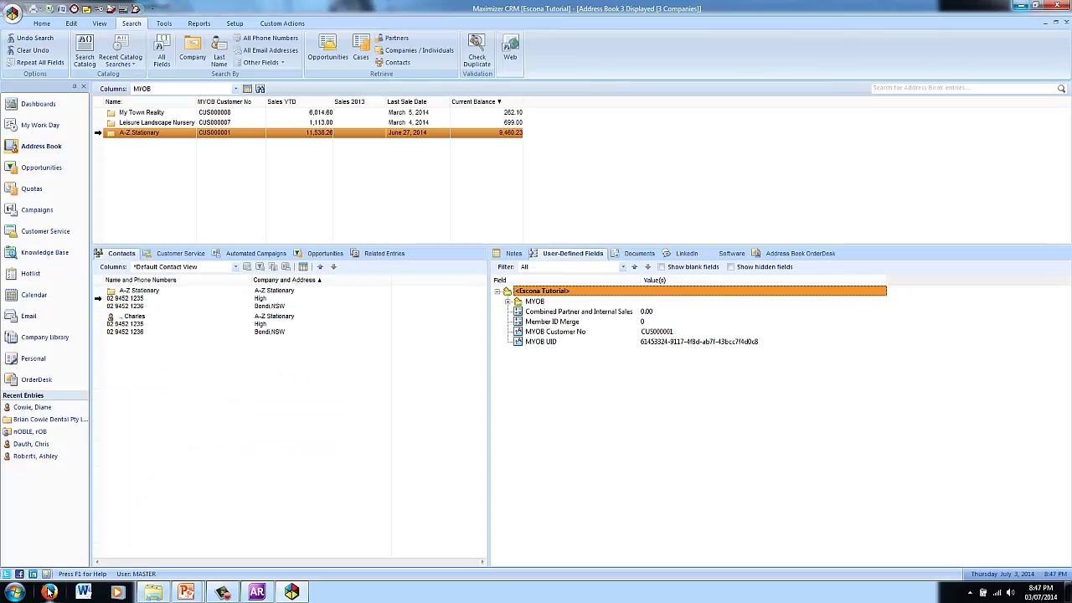
click(49, 592)
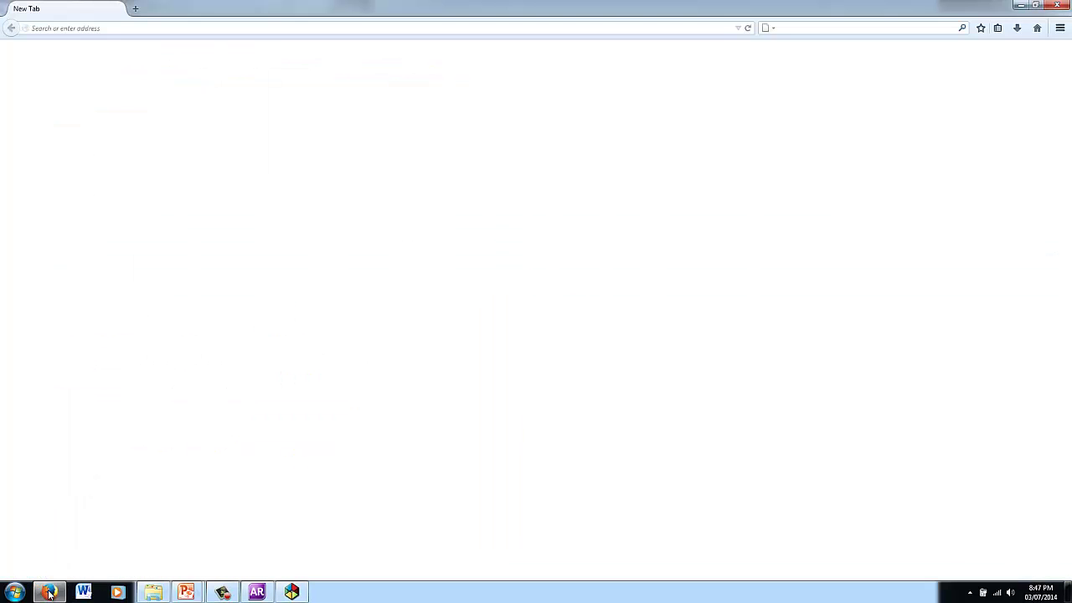
click(551, 218)
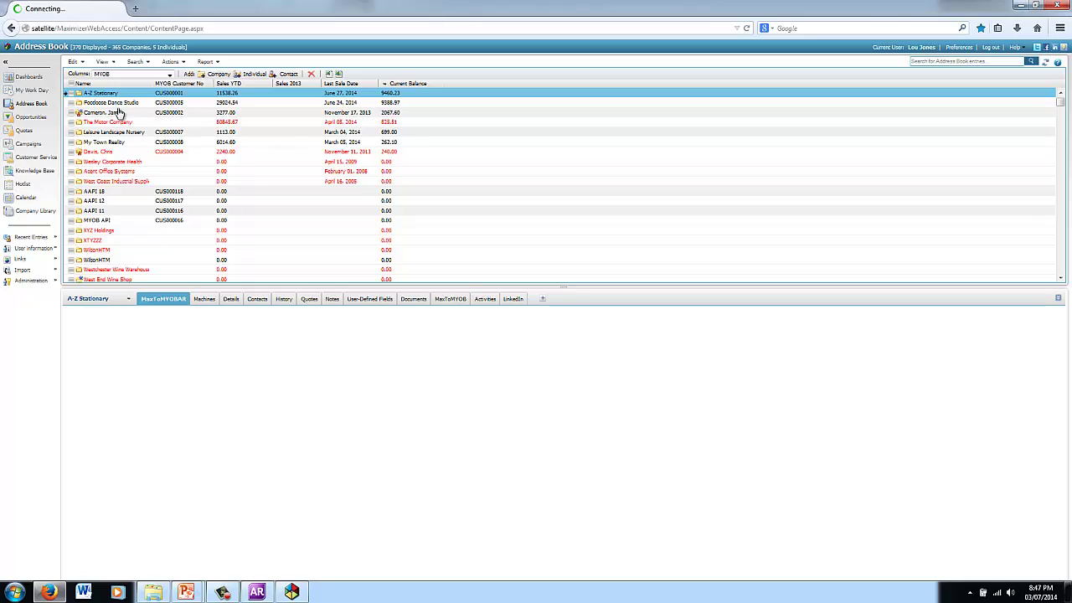
click(124, 85)
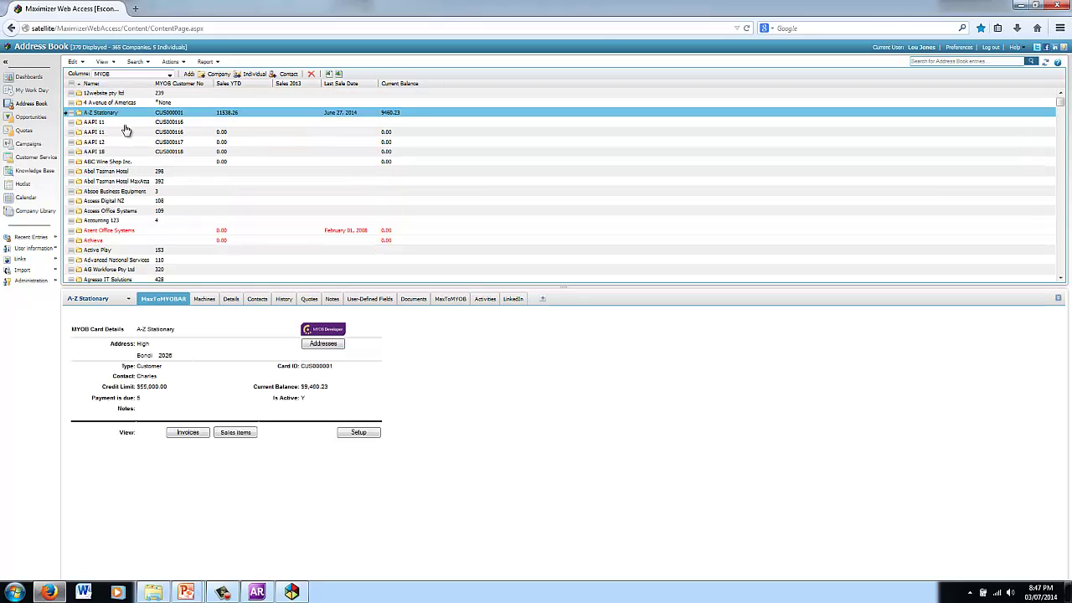
scroll(126, 130, down, 10)
click(107, 215)
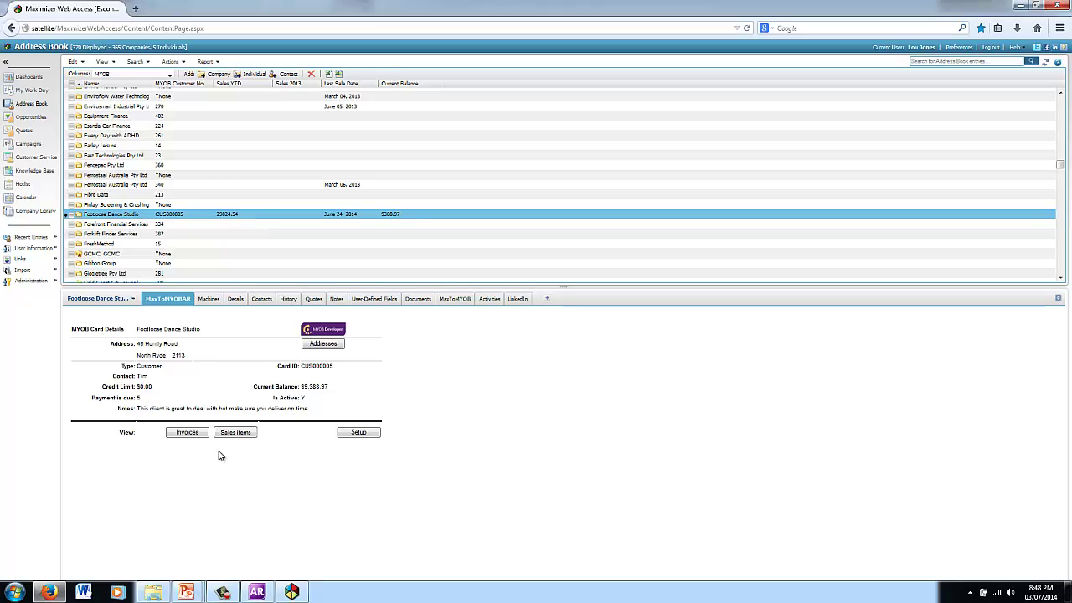
- Switch to the Maximizer CRM desktop application, search companies for "foo", and request the item sales from Footloose Dance Studio's MYOB card
click(292, 592)
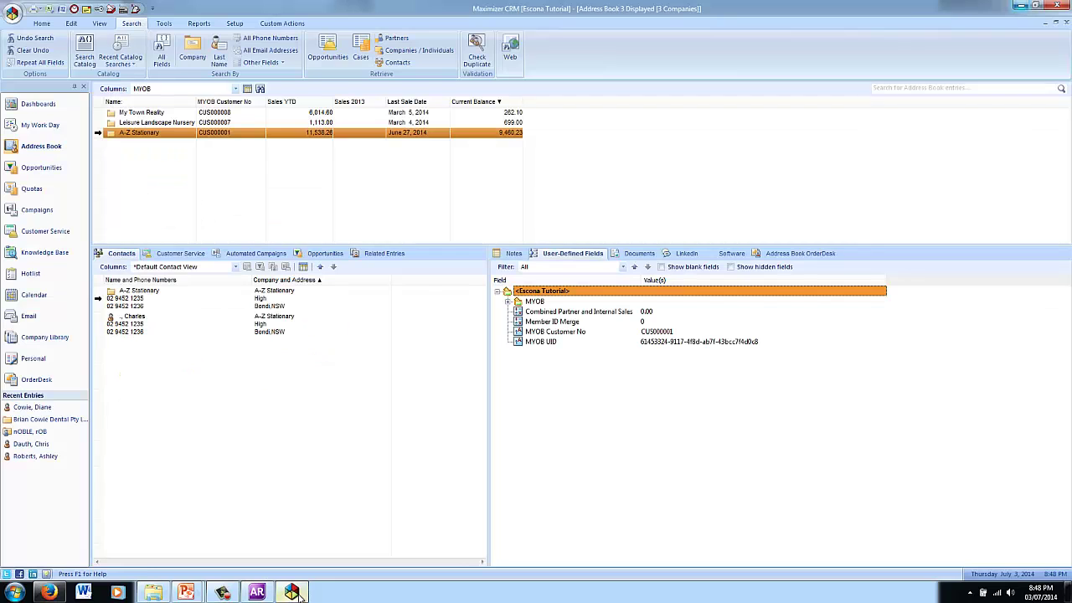
click(194, 52)
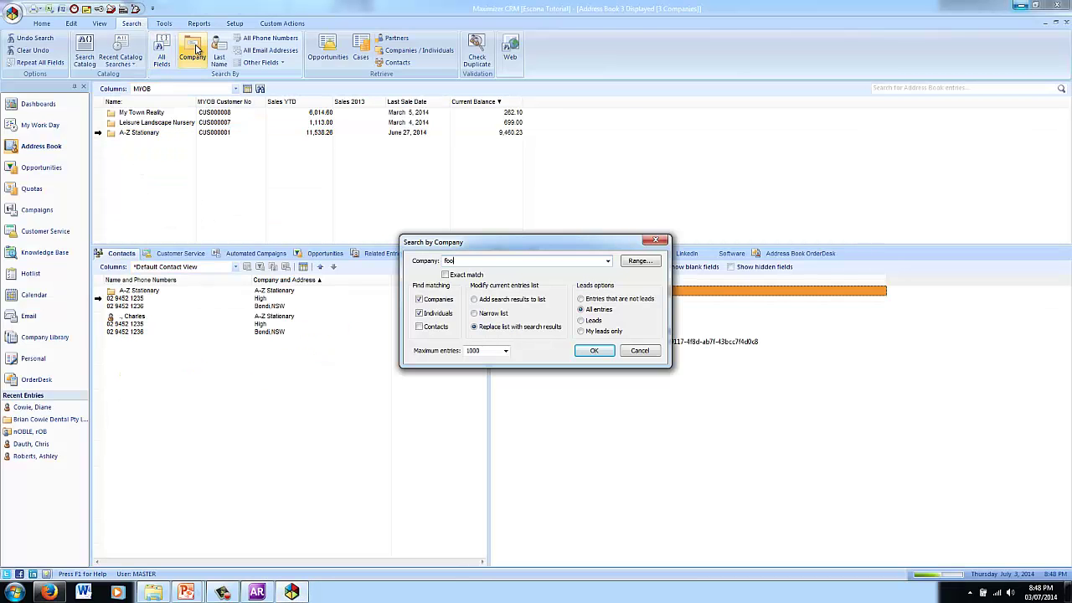
key(Return)
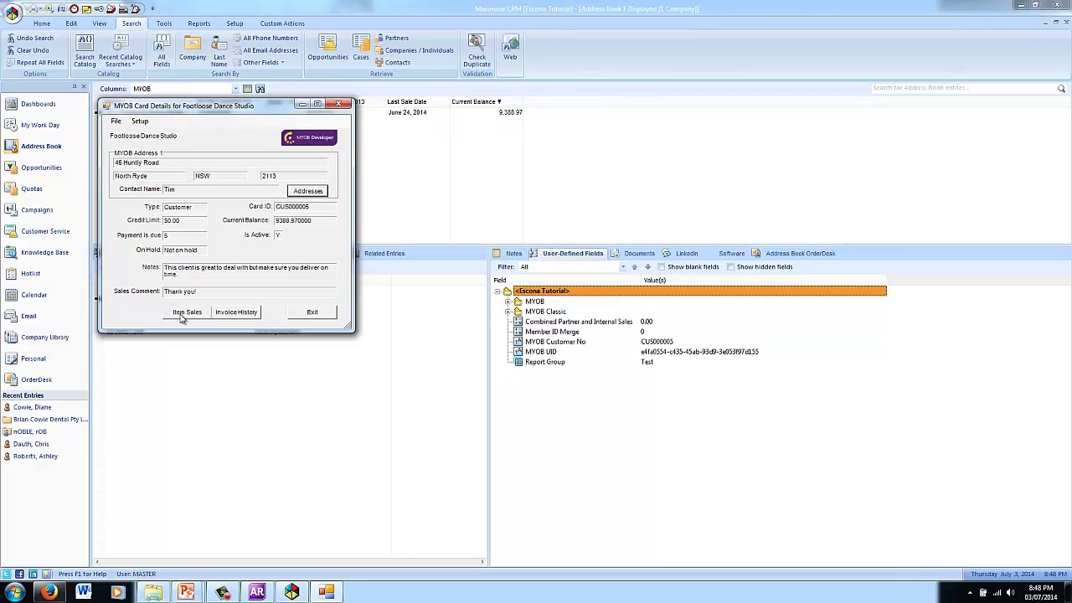
click(181, 313)
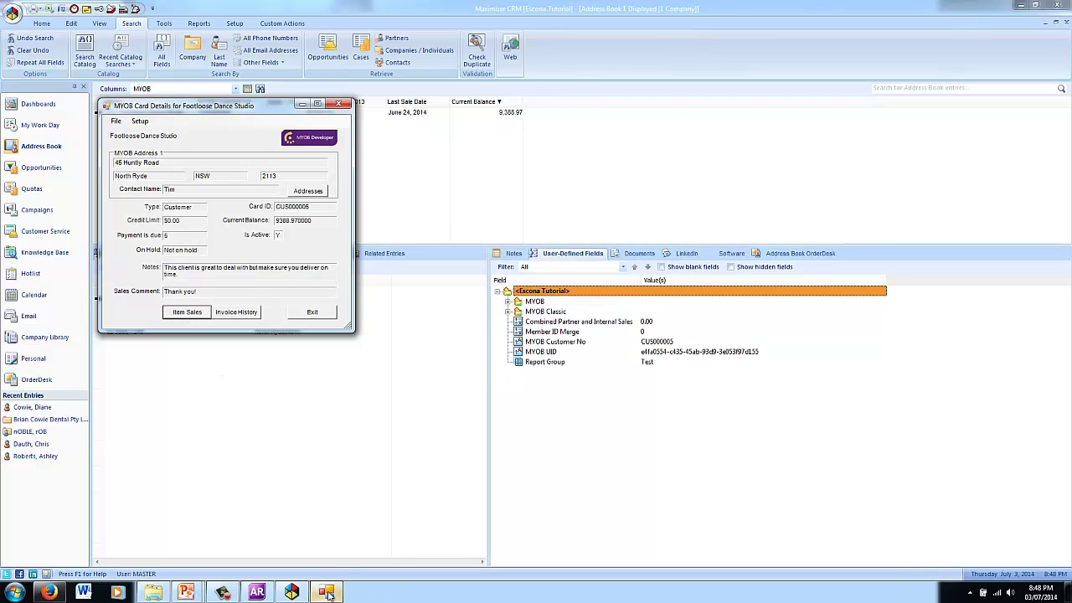
- Return to Maximizer Web Access, view Footloose Dance Studio's MYOB sale items, and open the 9/26/2013 entry in its invoice list
click(48, 592)
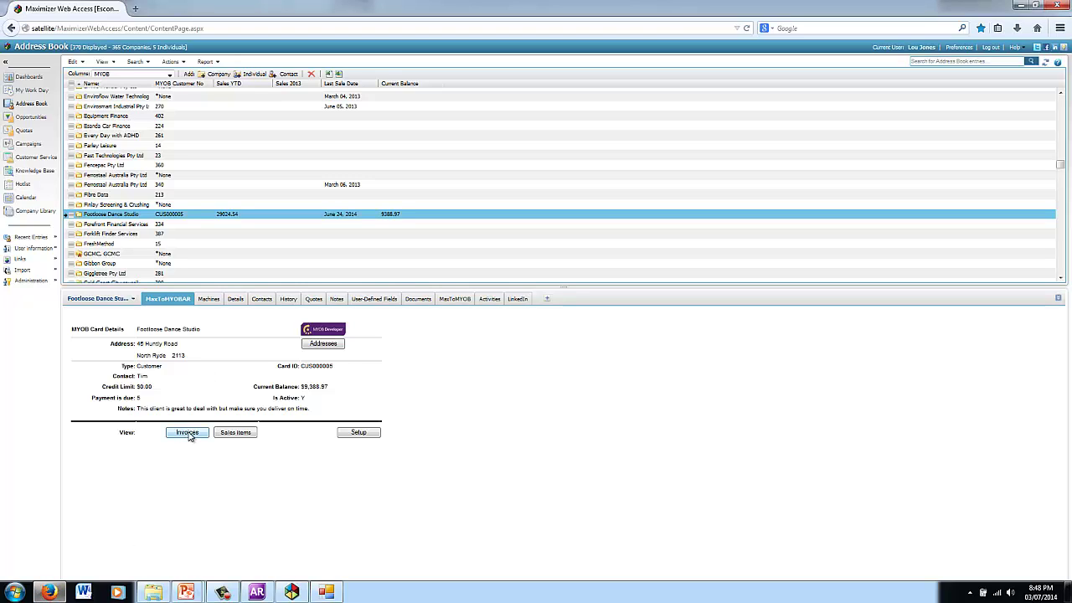
click(239, 434)
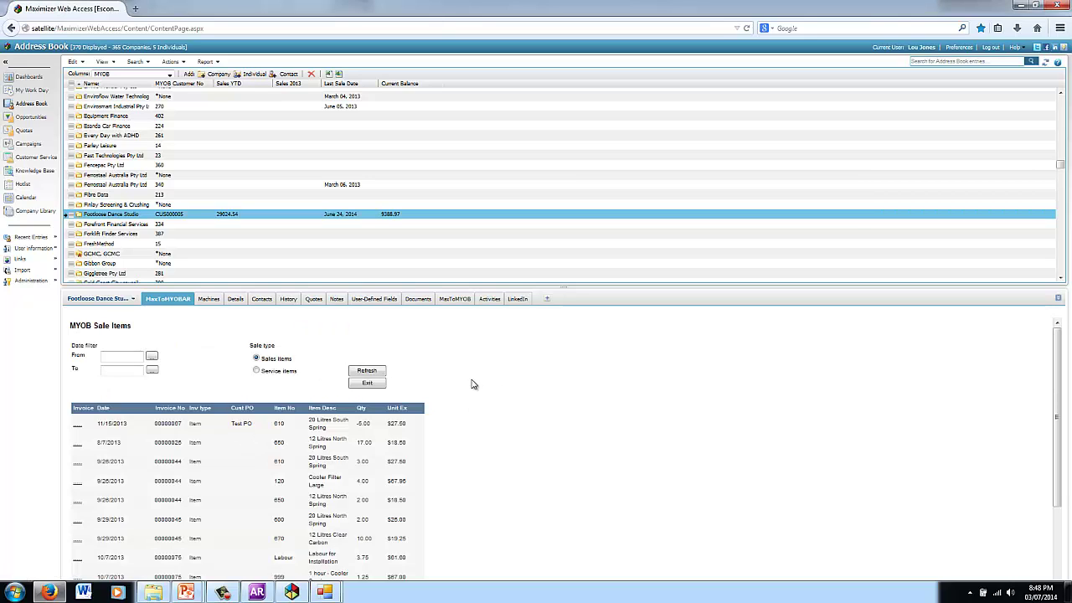
click(368, 384)
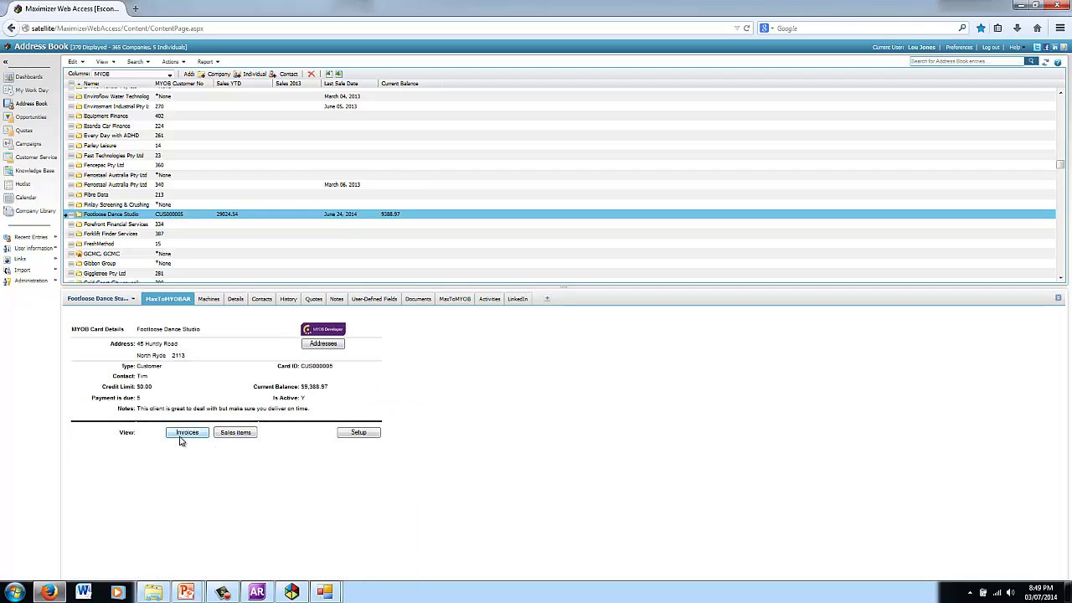
click(184, 433)
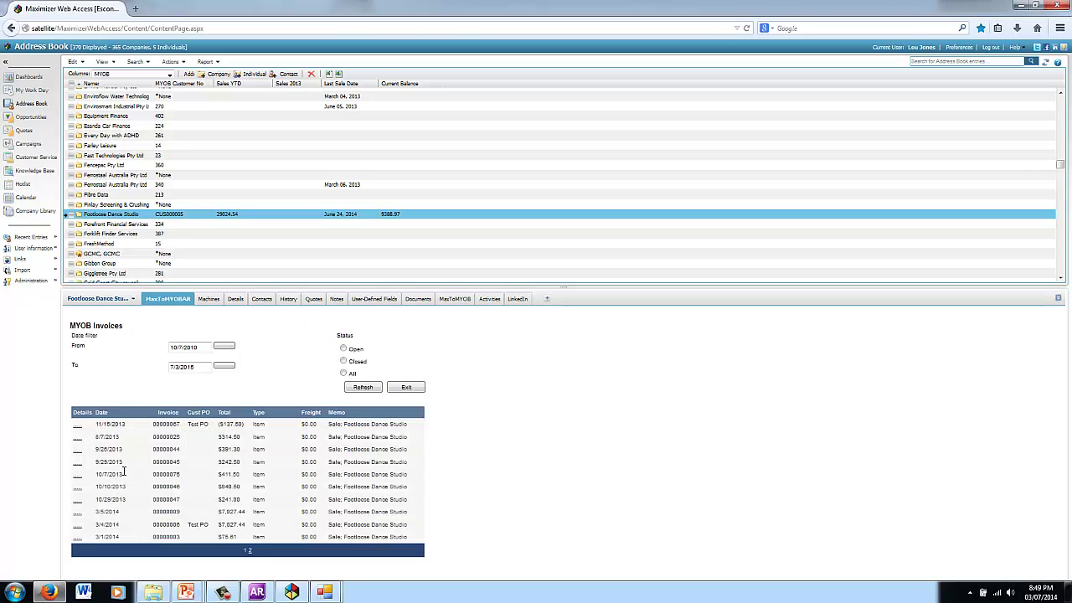
click(77, 455)
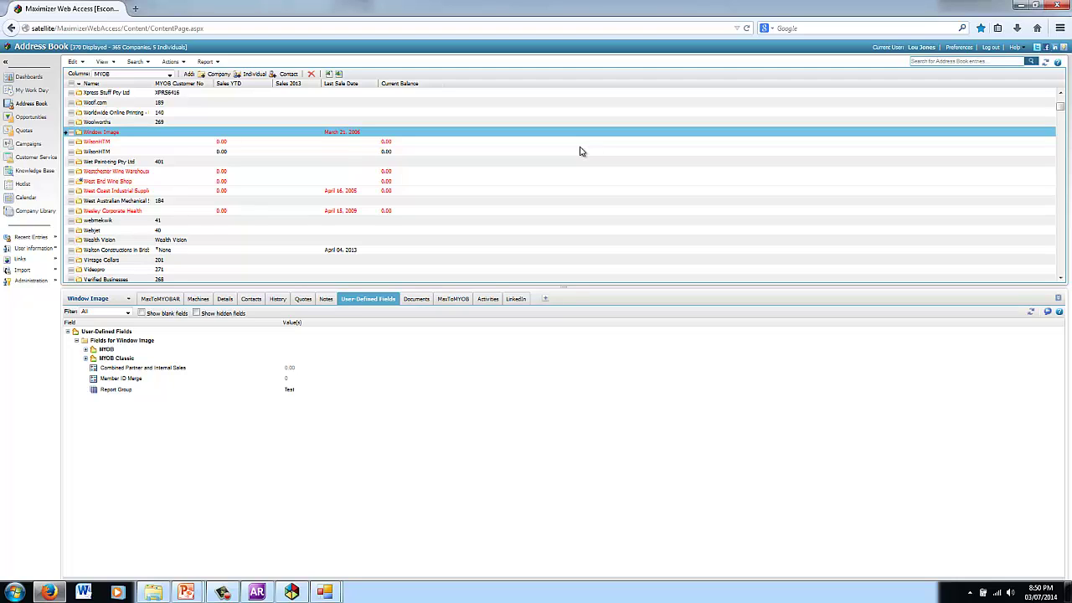
- Start a new MYOB customer card for the unlinked Window Image record
click(155, 301)
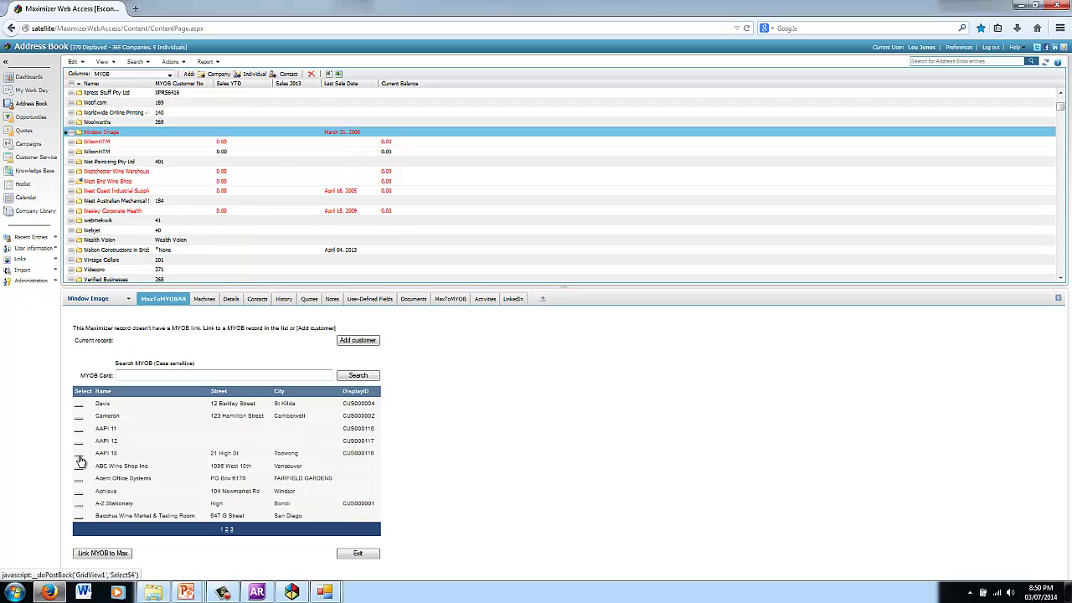
click(369, 341)
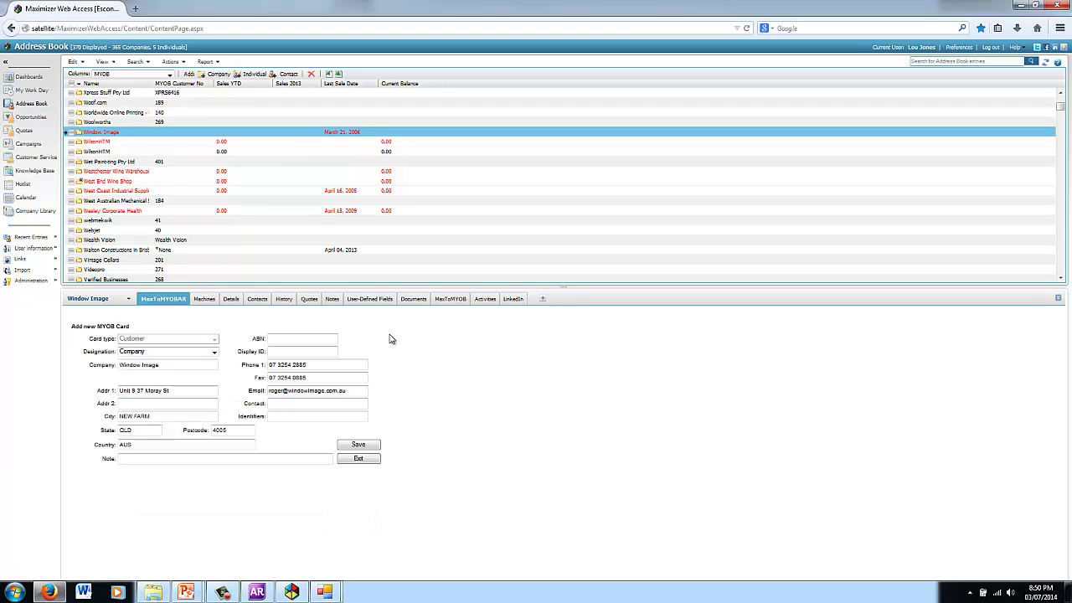